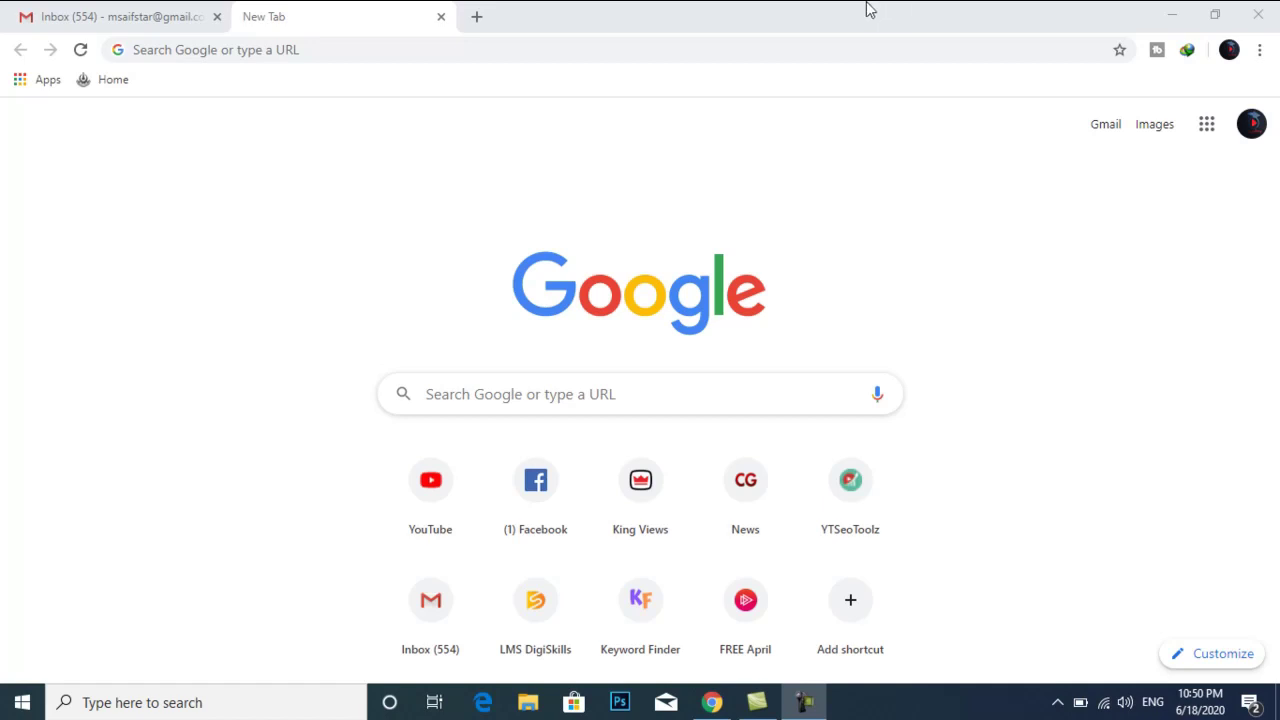
Step: Search the web for "autodesk" and open the site's Students & educators page
{"action": "left_click", "coordinate": [768, 49]}
{"action": "type", "text": "autodesk"}
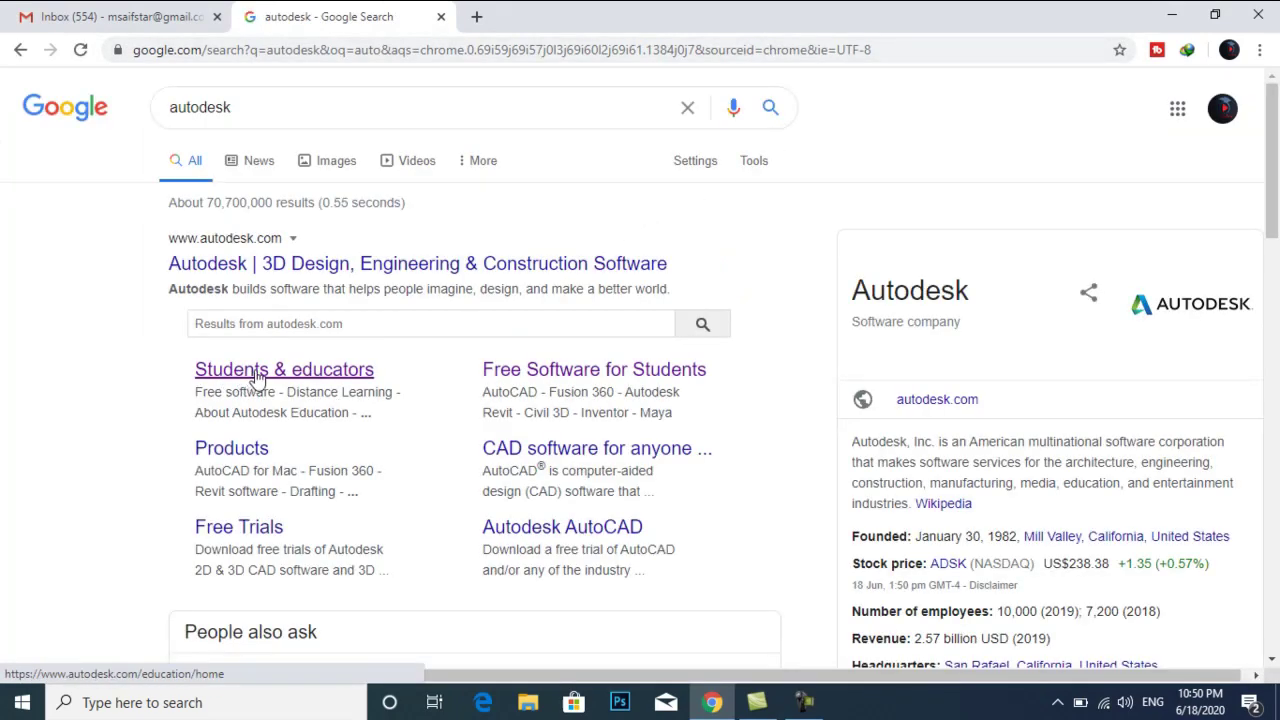
{"action": "left_click", "coordinate": [257, 376]}
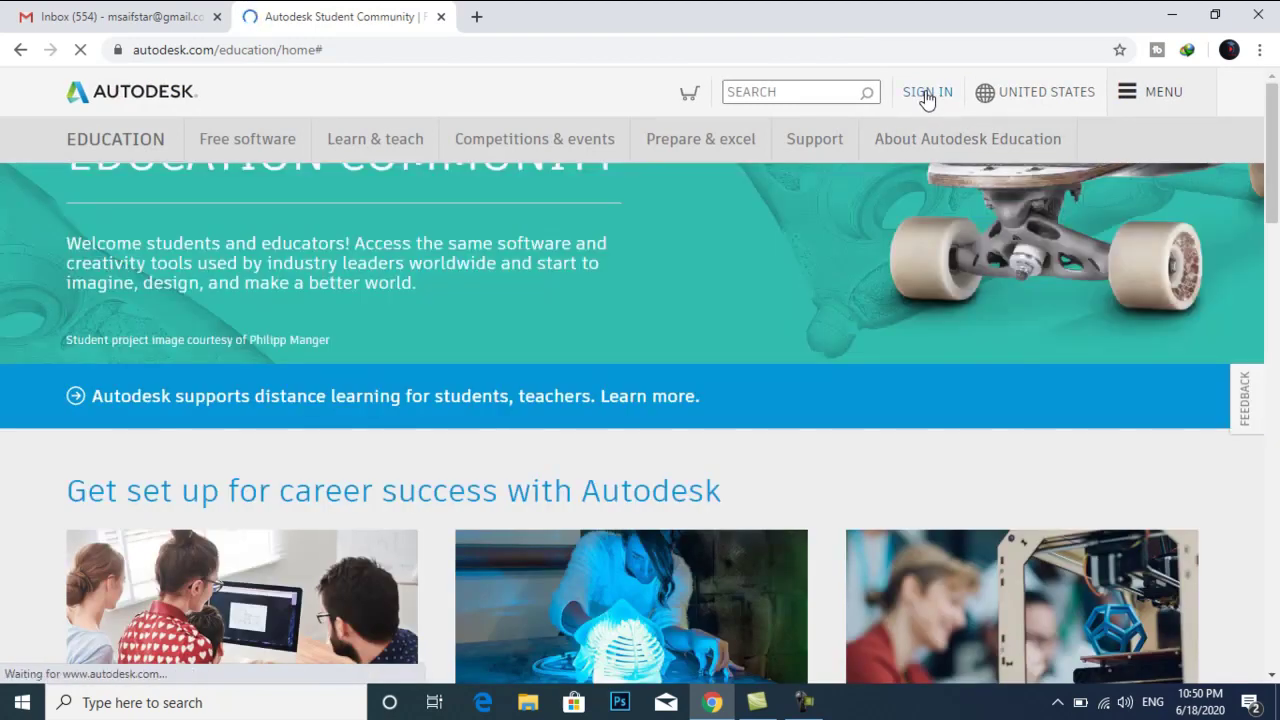
Step: Go to the Autodesk account sign-in page and open the form for creating a new account
{"action": "left_click", "coordinate": [926, 95]}
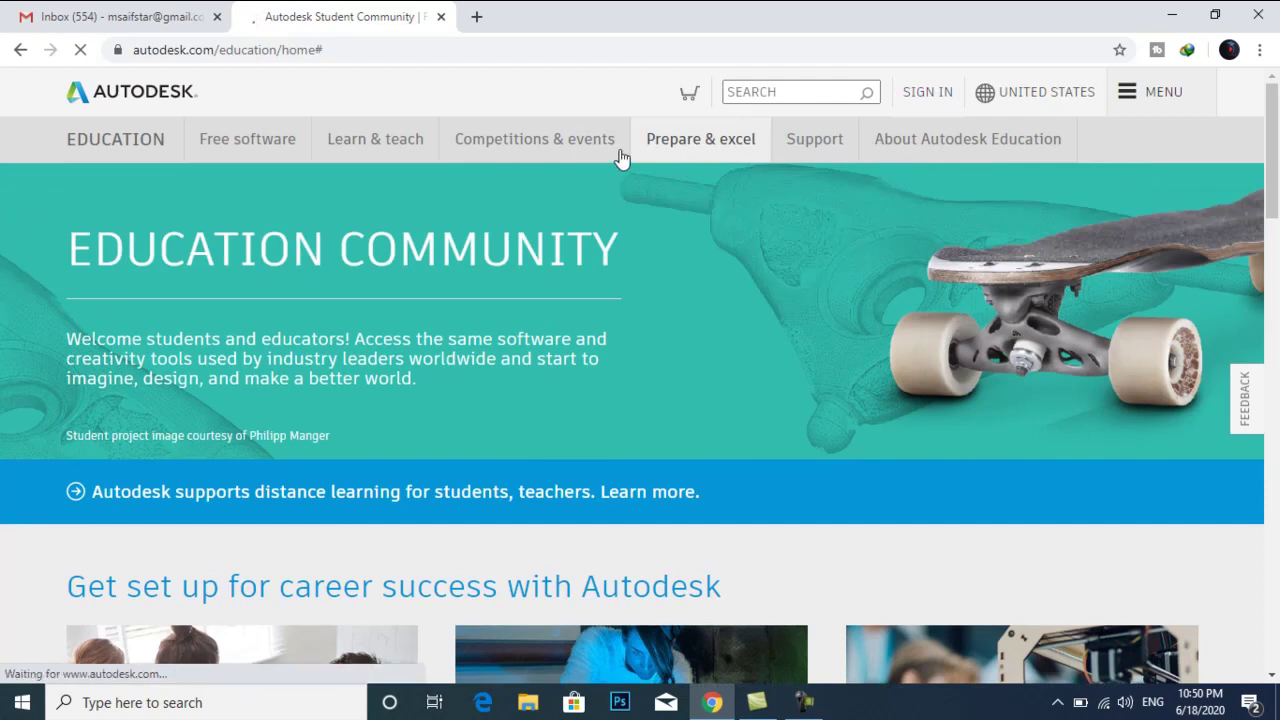
{"action": "left_click", "coordinate": [930, 95]}
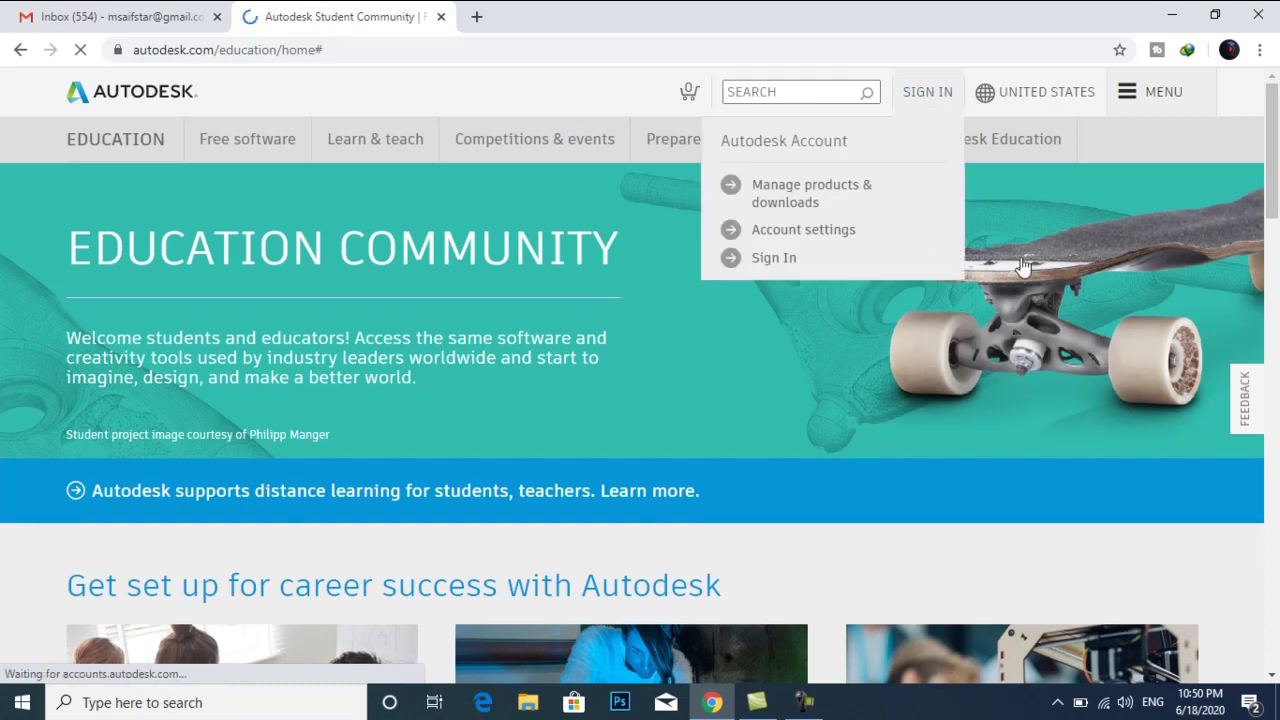
{"action": "scroll", "coordinate": [1022, 265], "scroll_direction": "down", "scroll_amount": 2}
{"action": "left_click", "coordinate": [778, 262]}
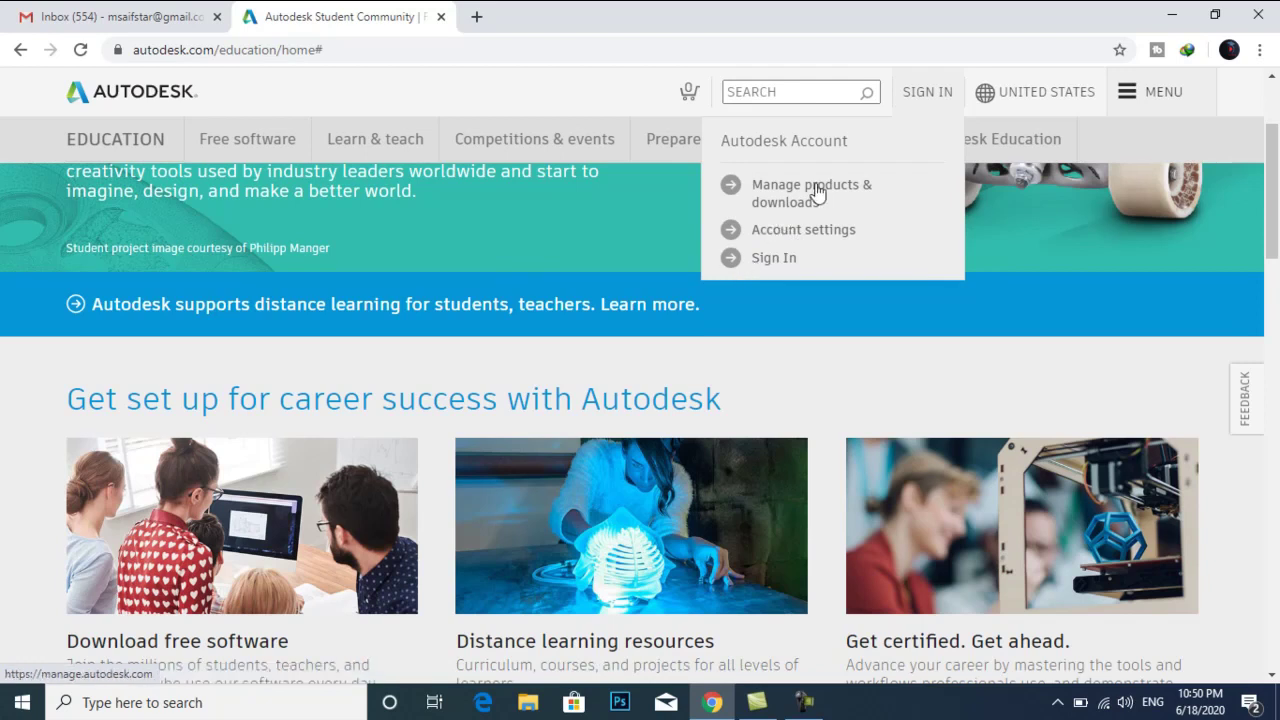
{"action": "left_click", "coordinate": [765, 200]}
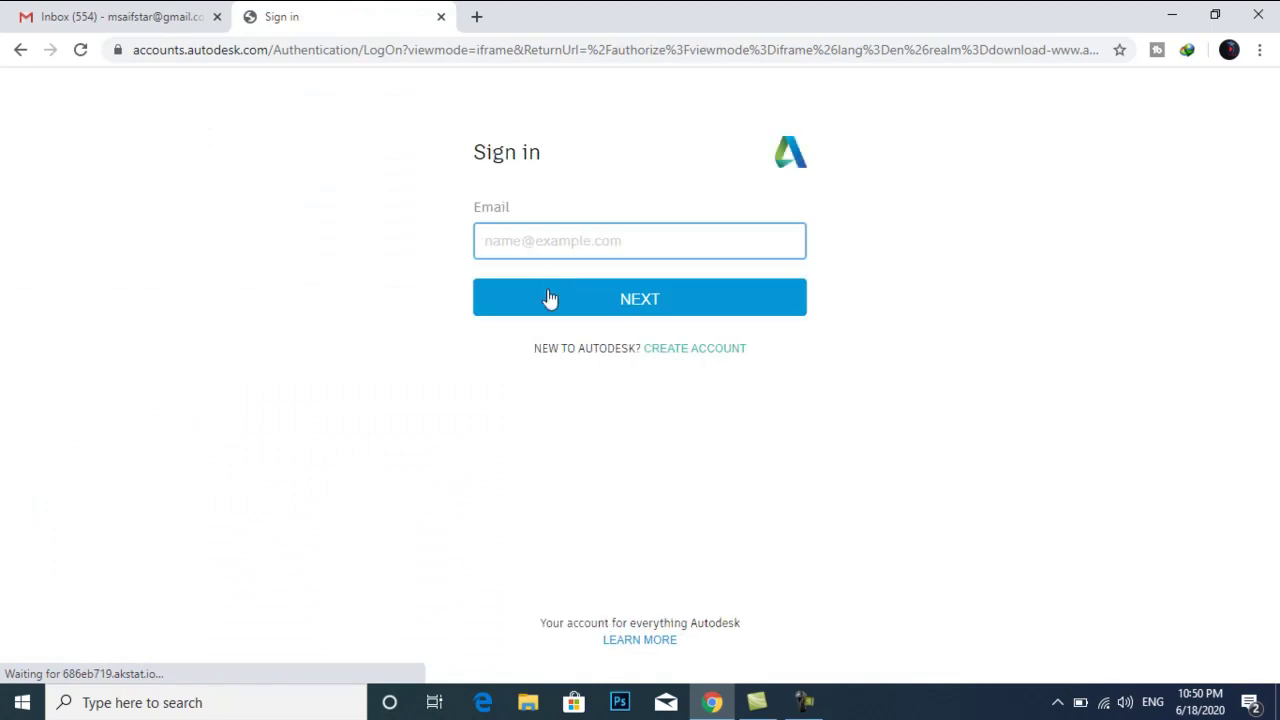
{"action": "left_click", "coordinate": [679, 355]}
{"action": "left_click", "coordinate": [679, 355]}
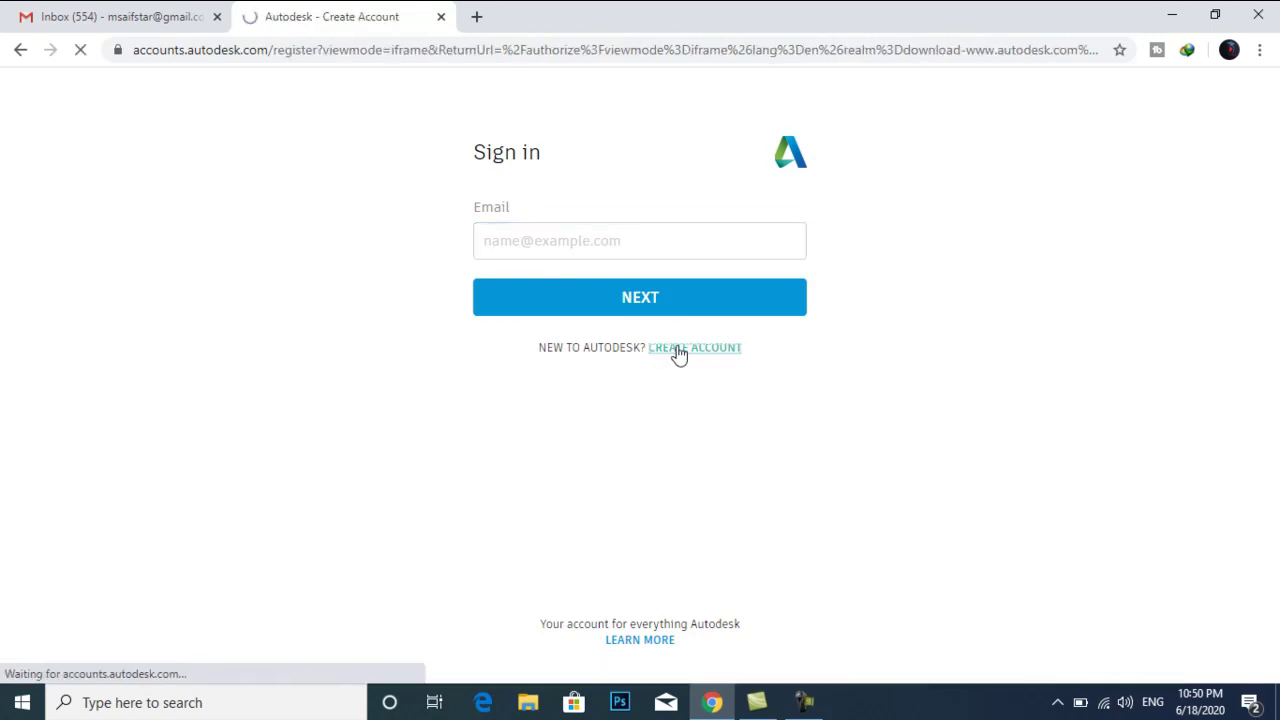
Step: Fill in the first name, last name and e-mail address, and repeat the same e-mail as confirmation
{"action": "left_click", "coordinate": [571, 217]}
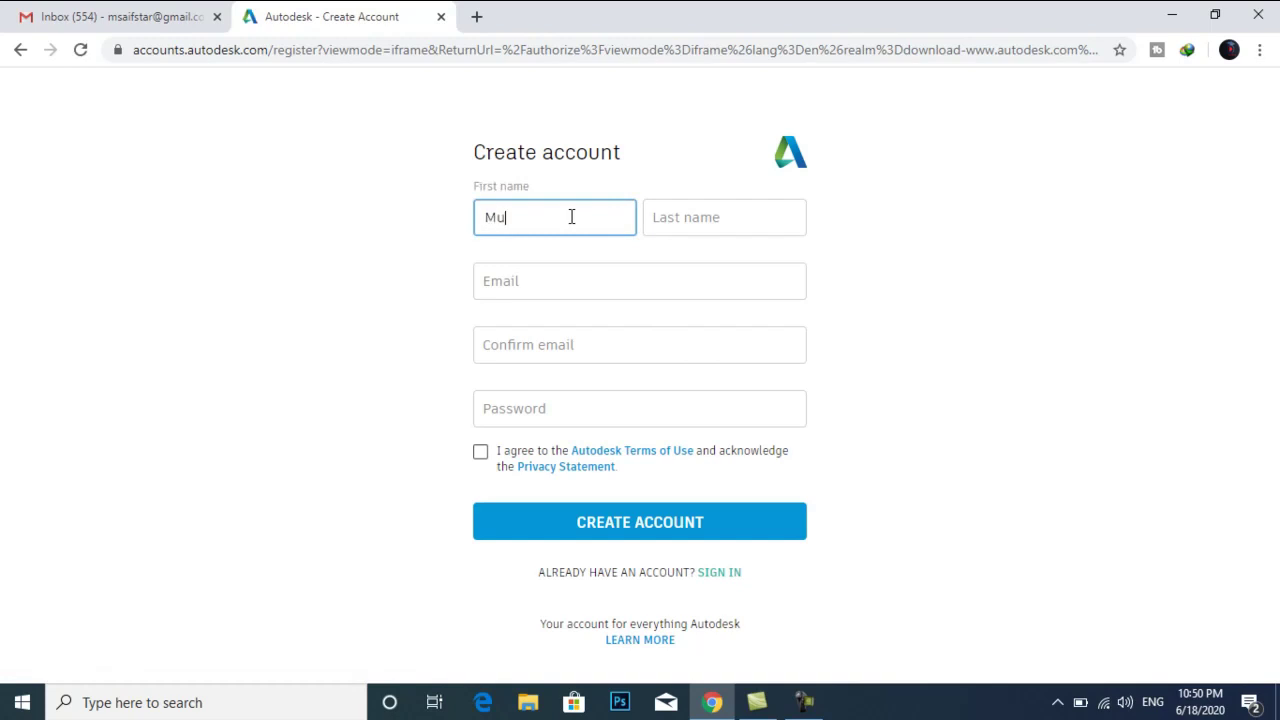
{"action": "key", "text": "Tab"}
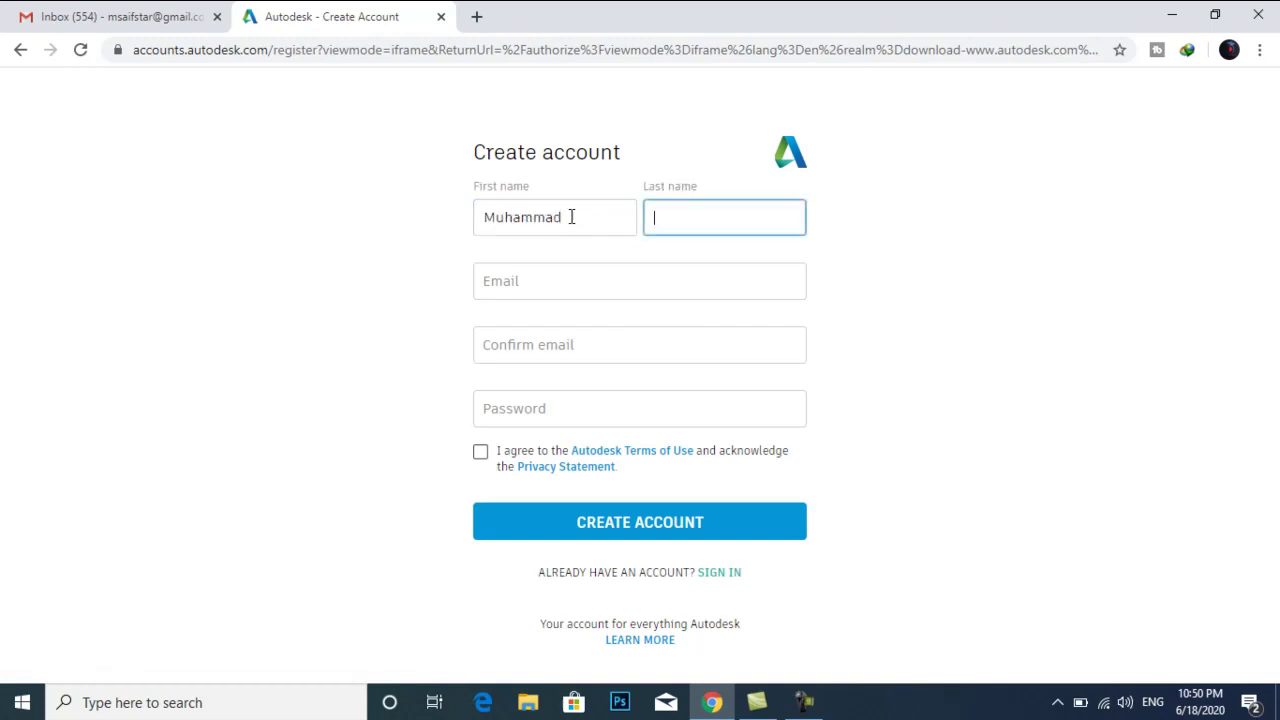
{"action": "type", "text": "Saifullah"}
{"action": "key", "text": "Tab"}
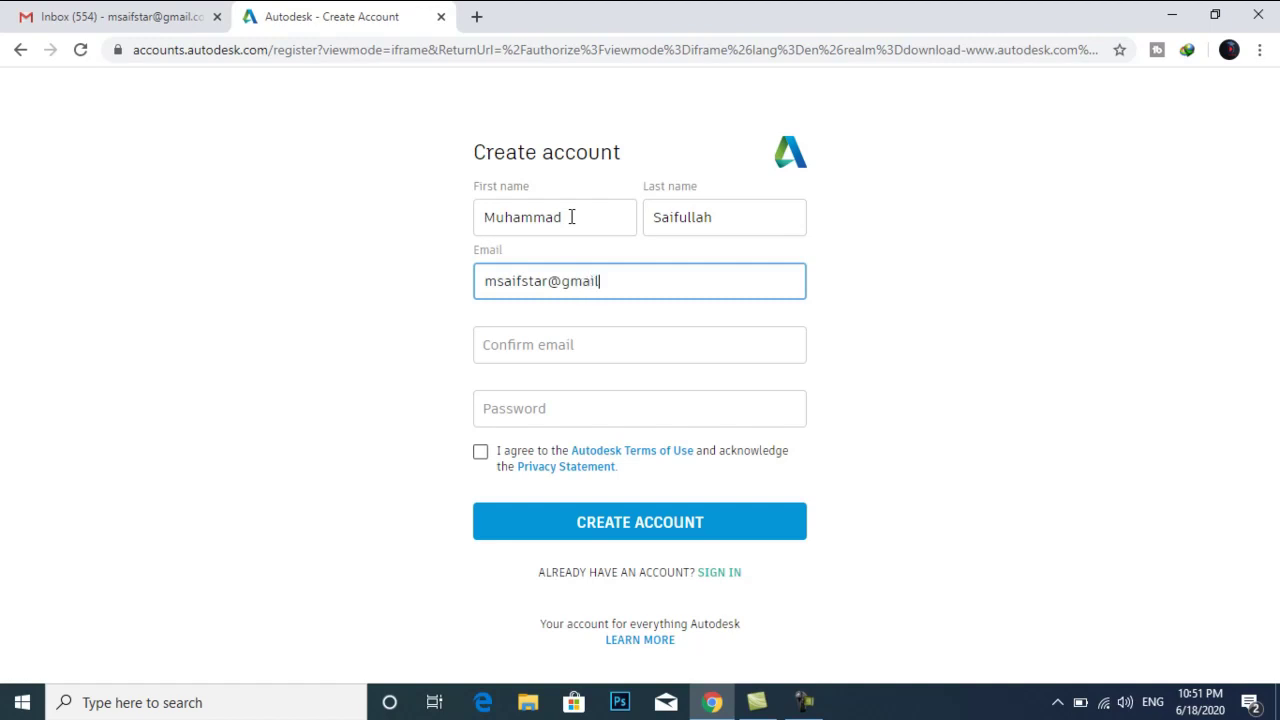
{"action": "key", "text": "Tab"}
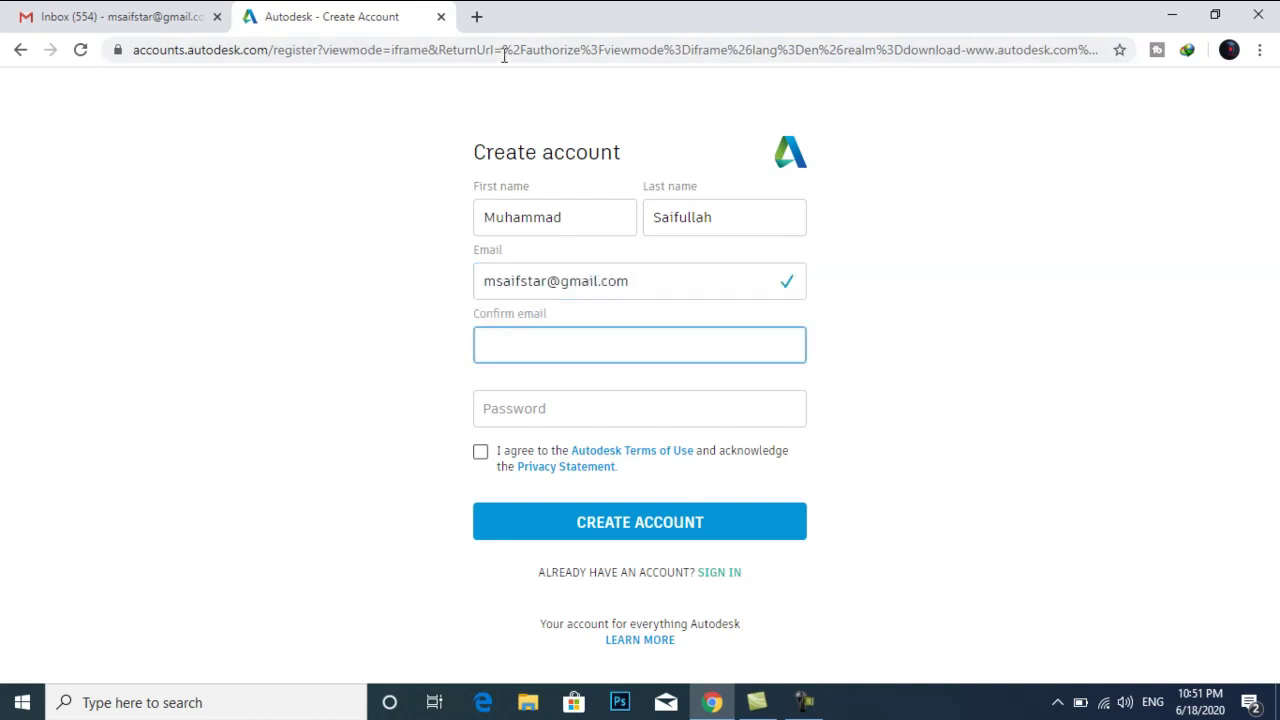
{"action": "left_click_drag", "start_coordinate": [667, 268], "coordinate": [486, 286]}
{"action": "key", "text": "ctrl+c"}
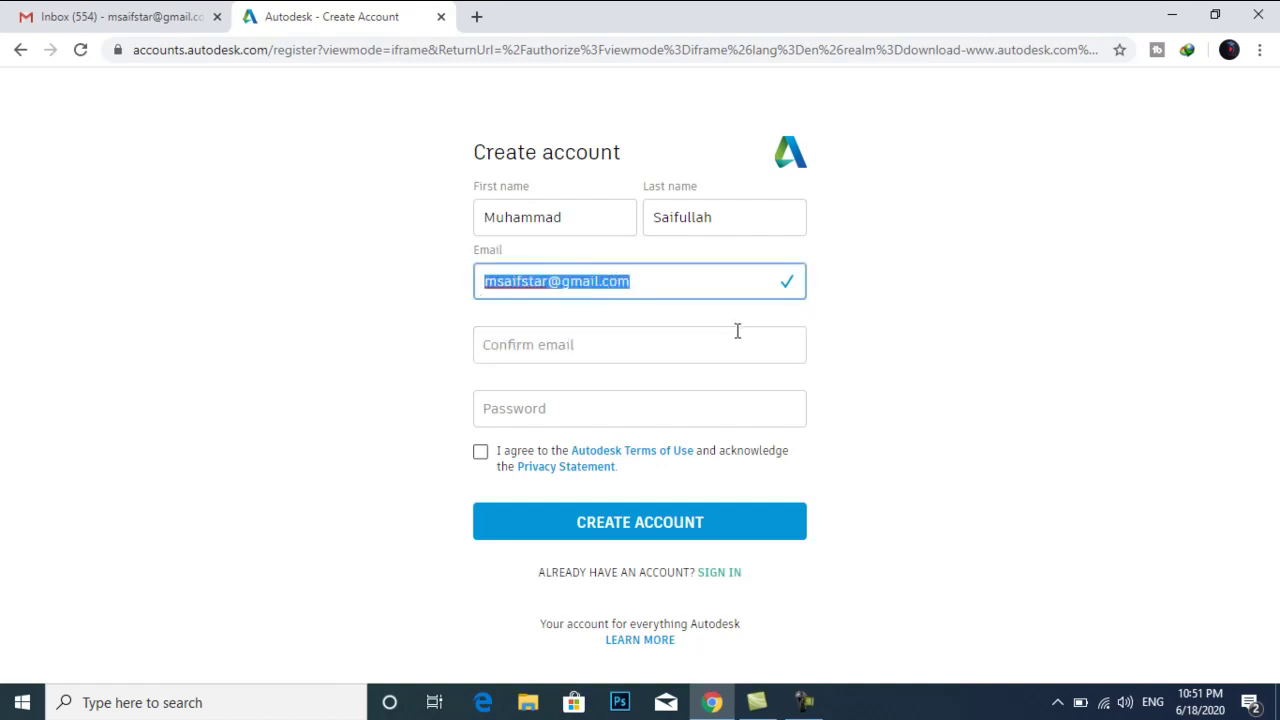
{"action": "left_click", "coordinate": [720, 337]}
{"action": "key", "text": "ctrl+v"}
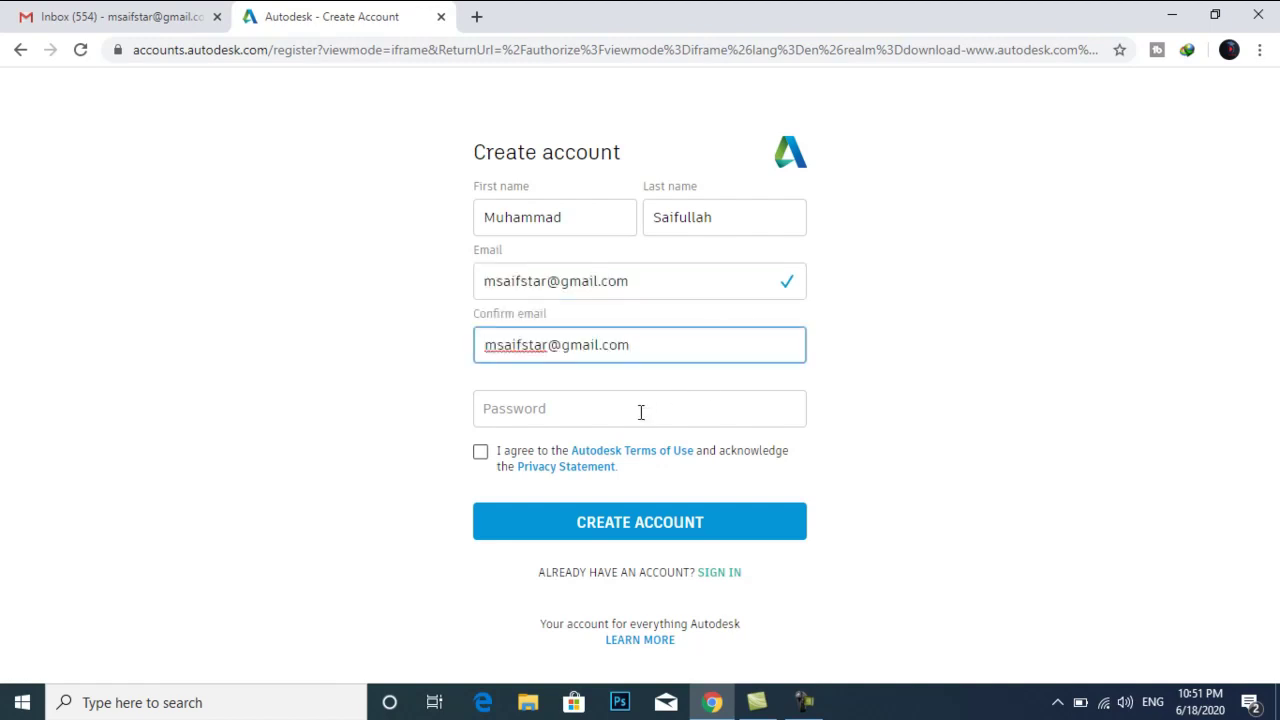
Step: Enter the account password, agree to the Autodesk Terms of Use and create the account
{"action": "left_click", "coordinate": [641, 409]}
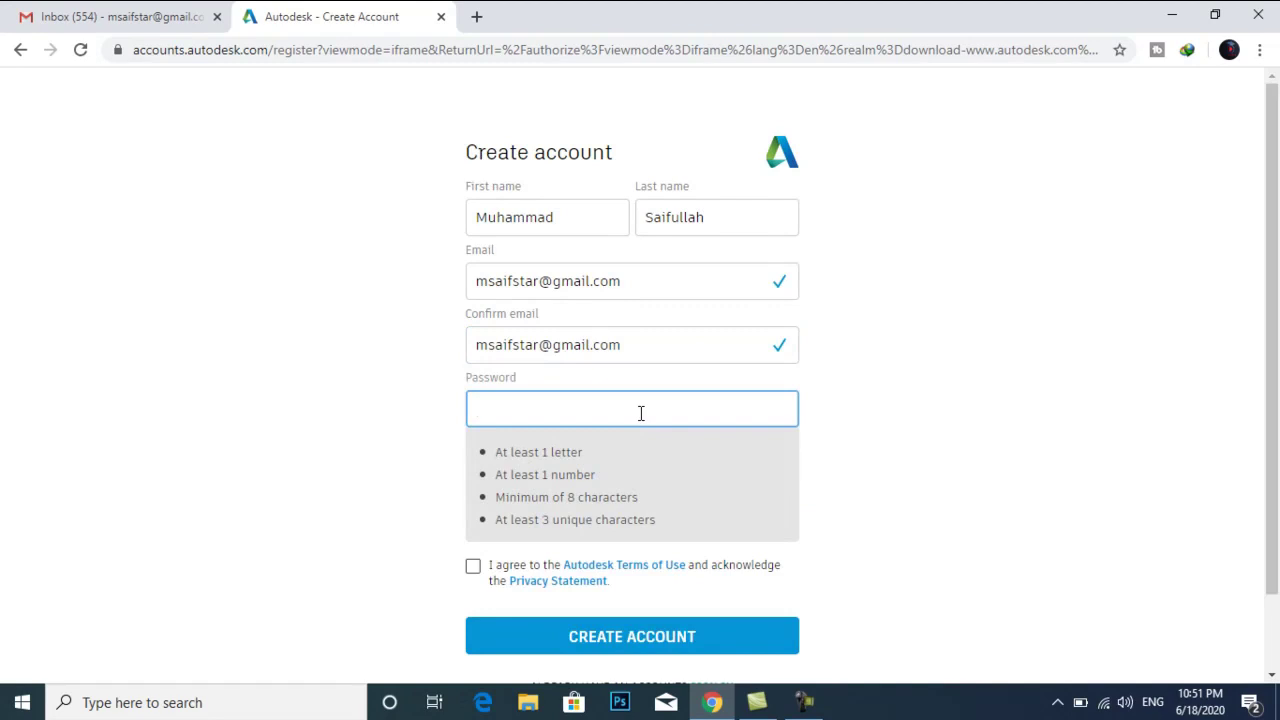
{"action": "type", "text": "••"}
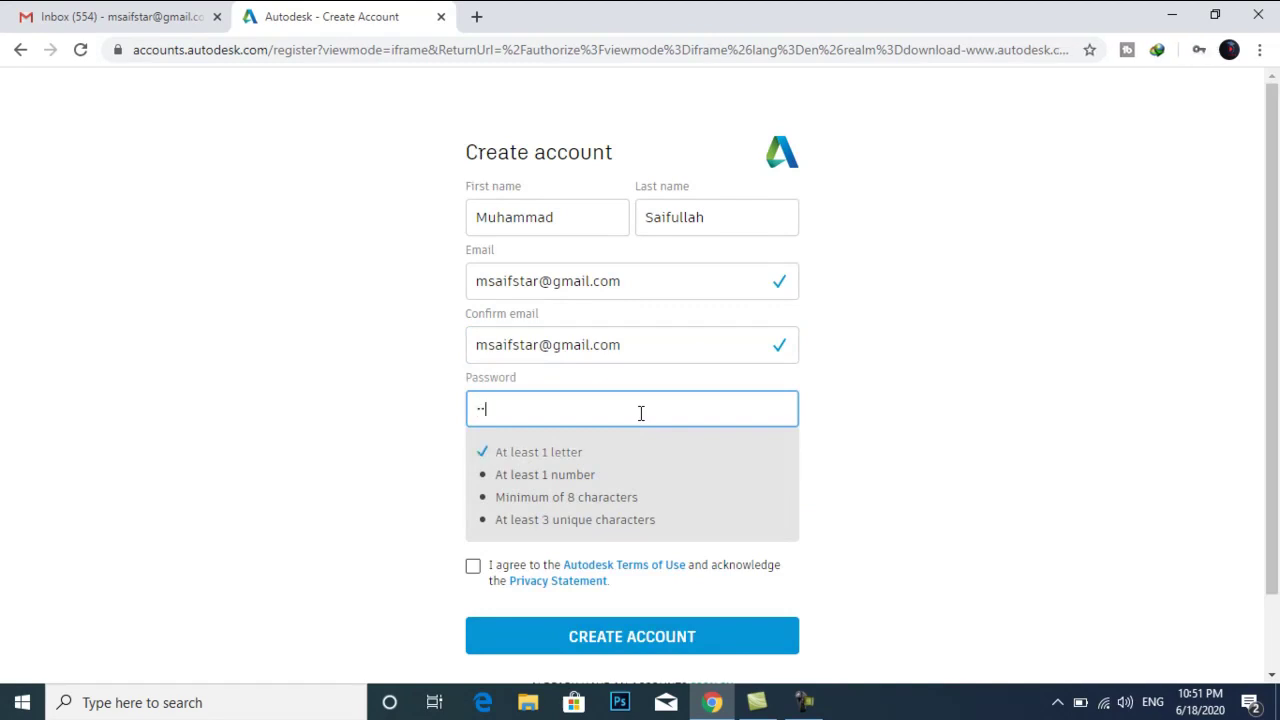
{"action": "type", "text": "••••••••"}
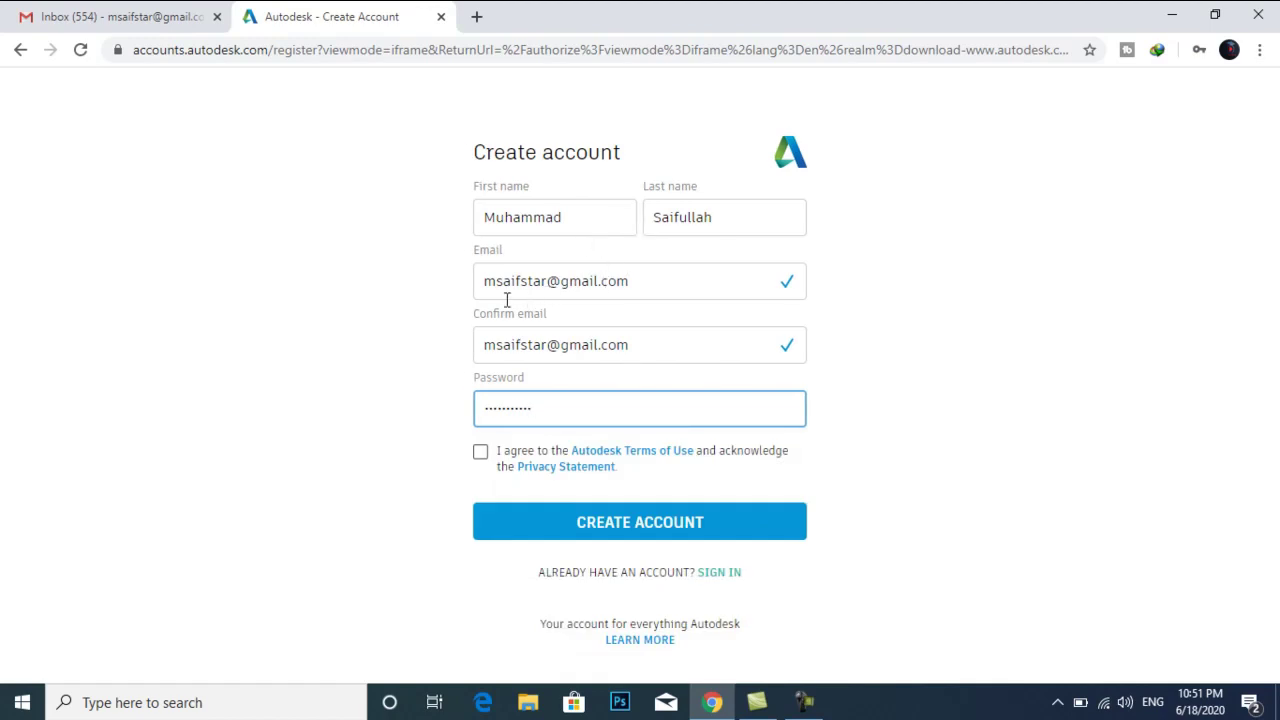
{"action": "left_click", "coordinate": [481, 455]}
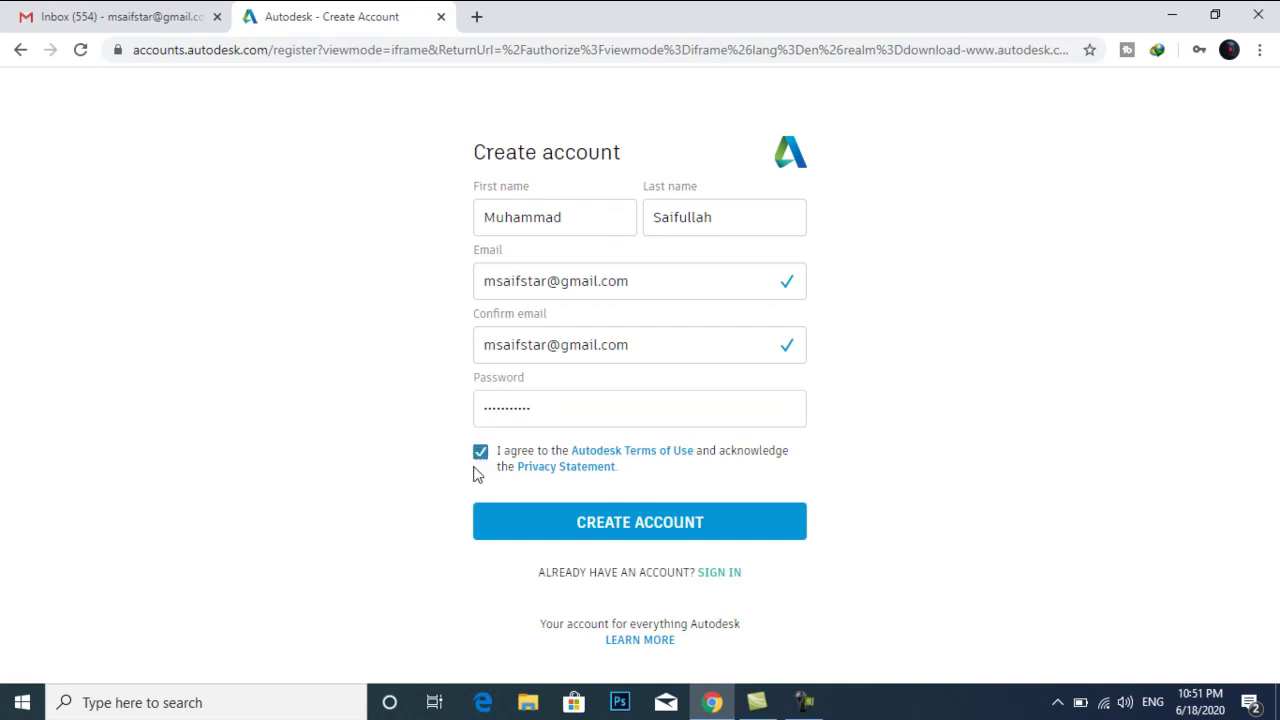
{"action": "left_click", "coordinate": [581, 529]}
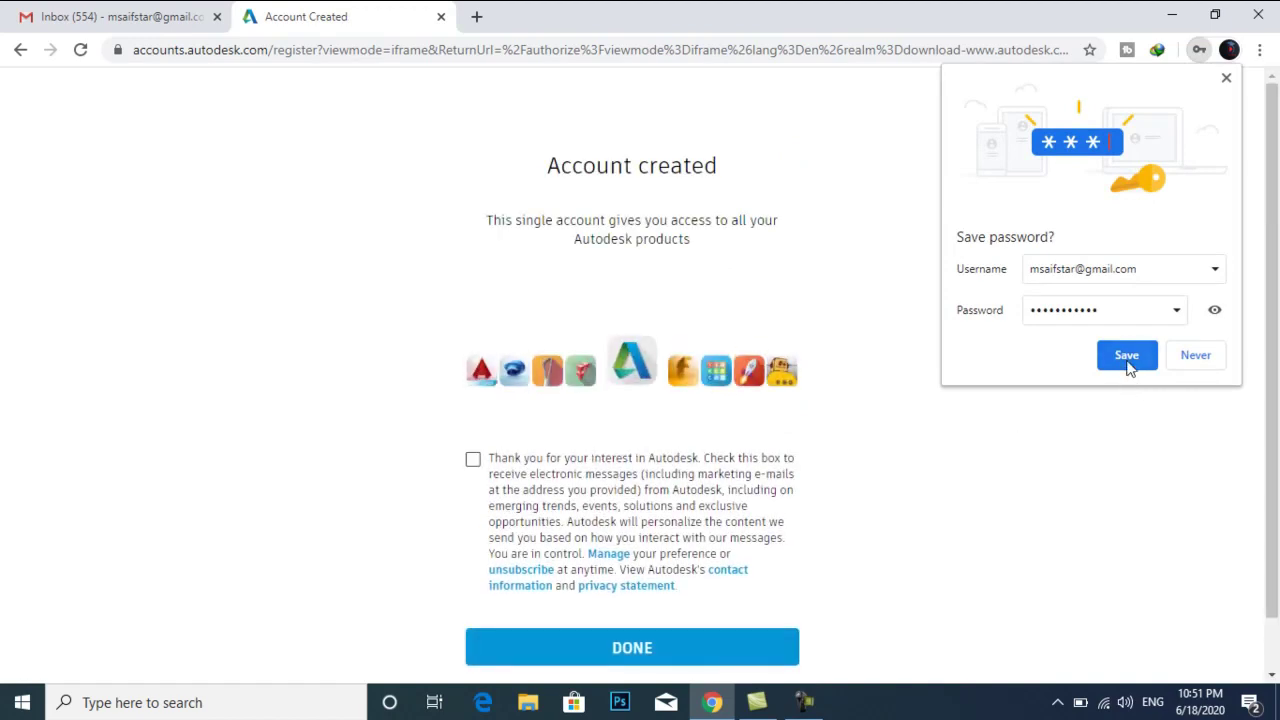
Step: Save the login in the browser, then opt in to Autodesk's electronic messages and finish the account creation
{"action": "left_click", "coordinate": [1127, 357]}
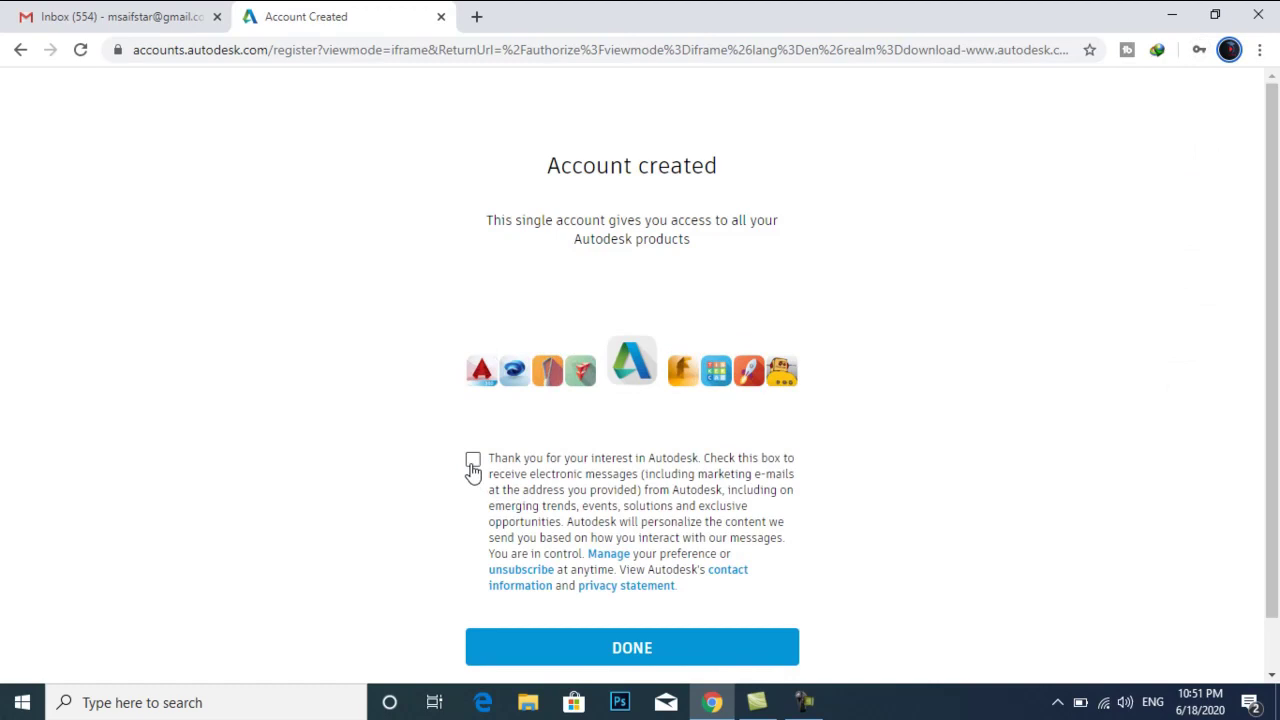
{"action": "scroll", "coordinate": [480, 465], "scroll_direction": "down", "scroll_amount": 1}
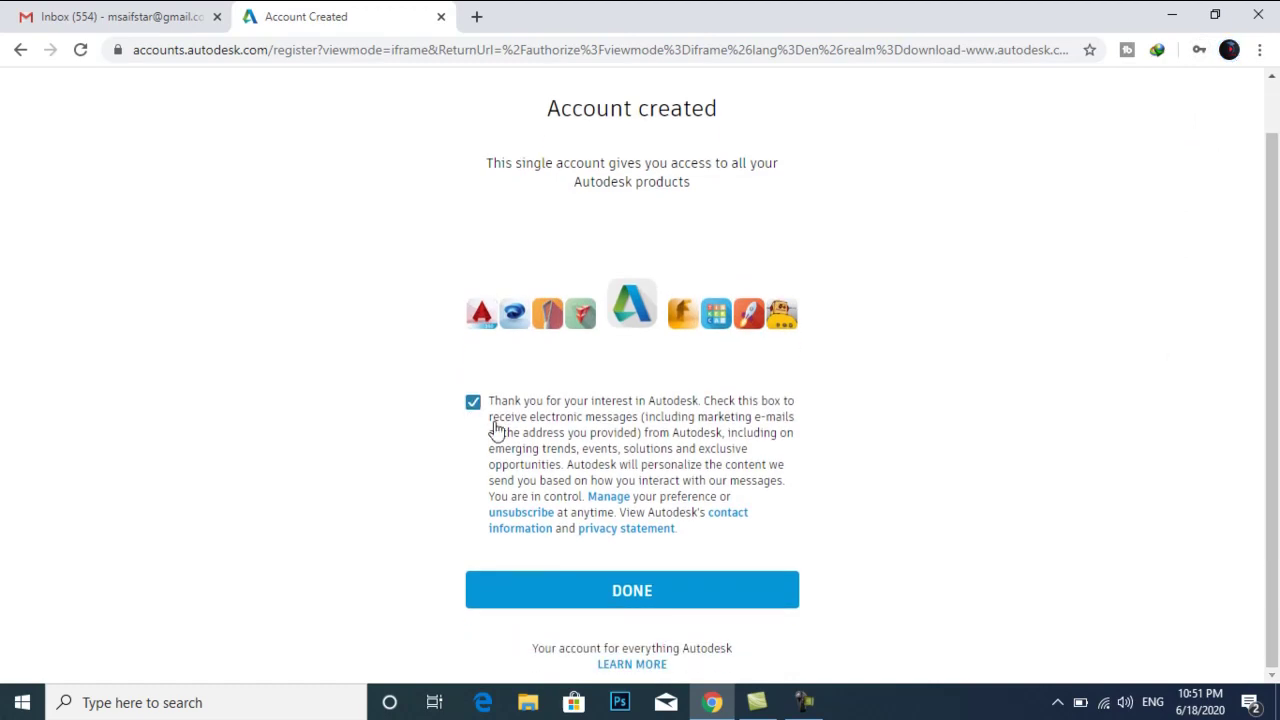
{"action": "left_click", "coordinate": [614, 586]}
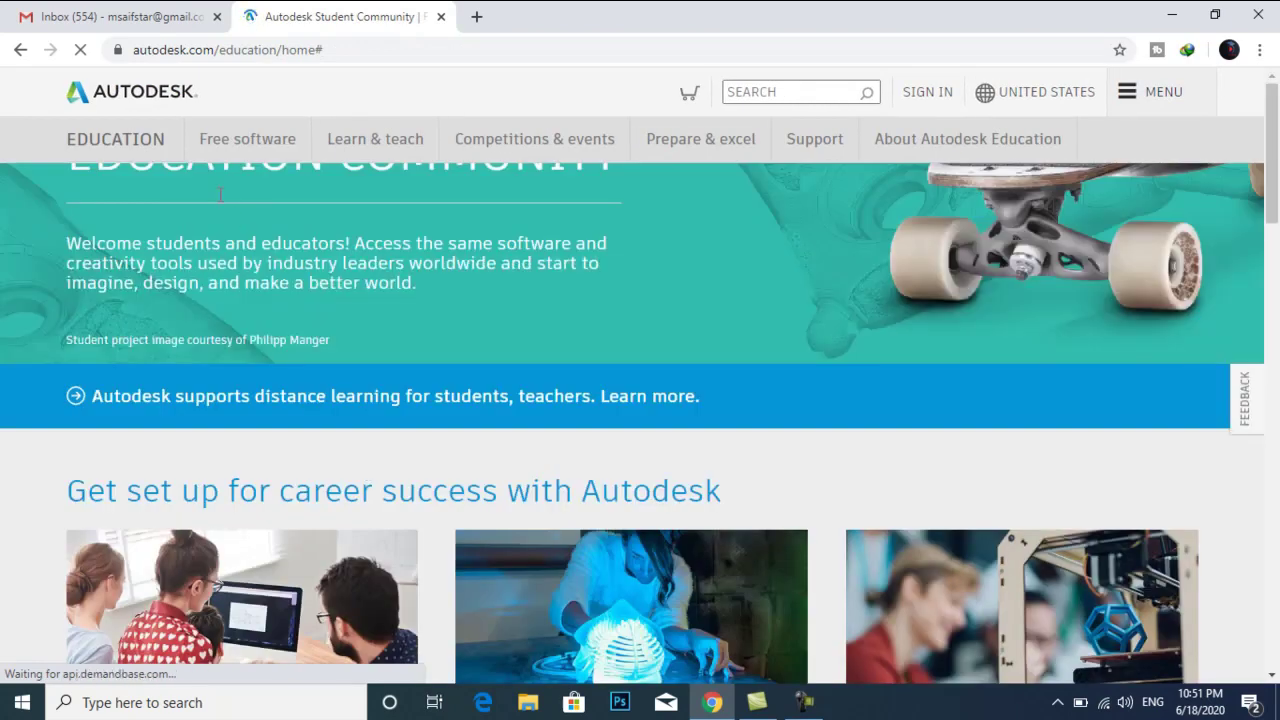
Step: Switch to Gmail, verify the e-mail address from the "Verify your Autodesk account" message and complete the verification
{"action": "left_click", "coordinate": [152, 16]}
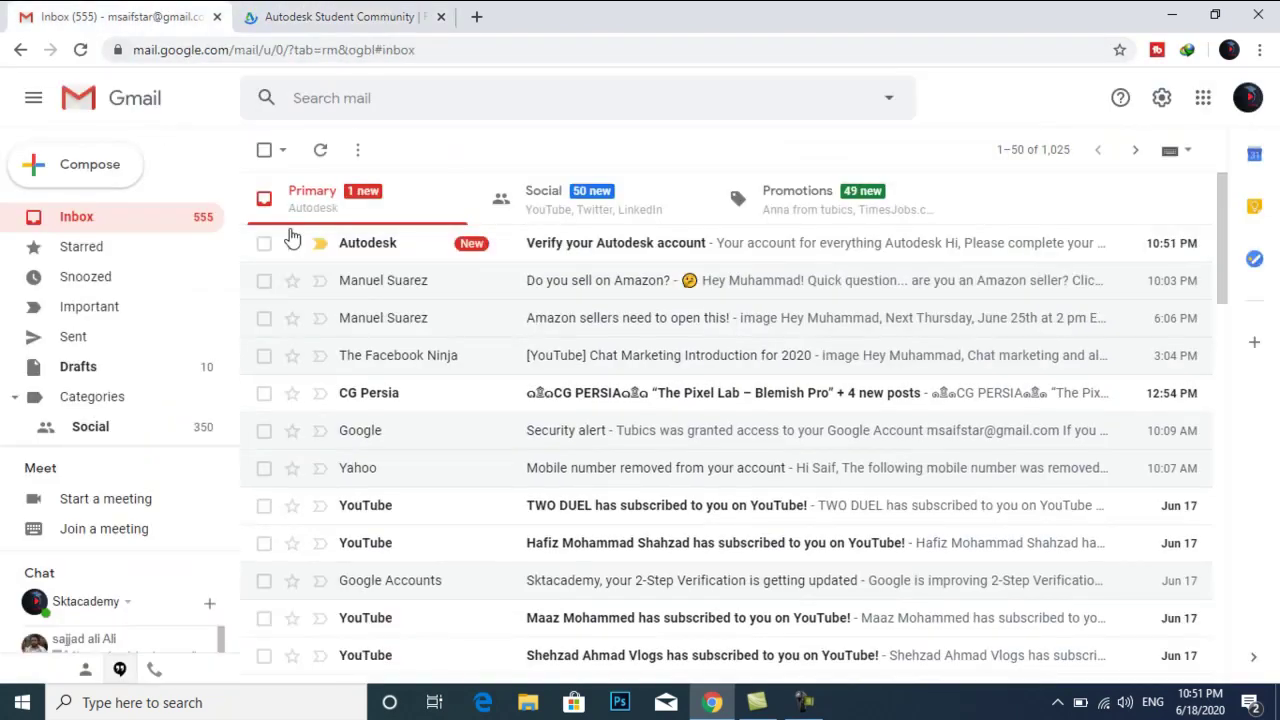
{"action": "left_click", "coordinate": [338, 16]}
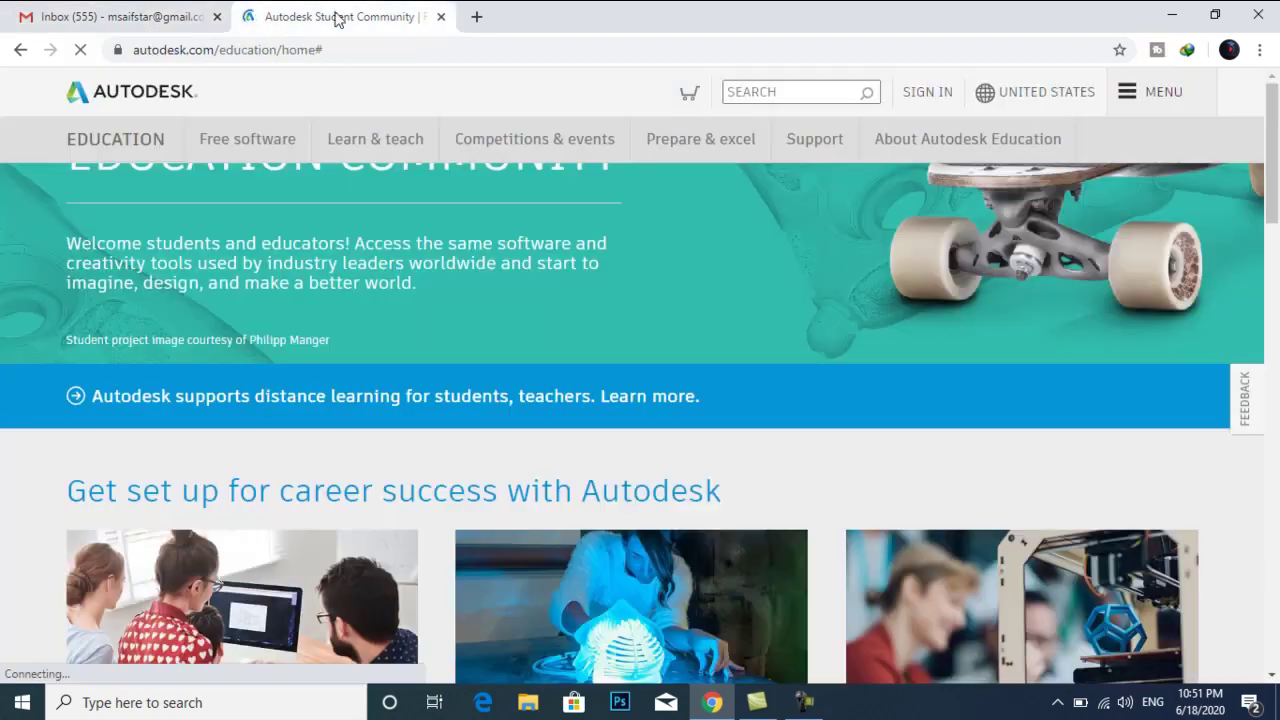
{"action": "left_click", "coordinate": [115, 16]}
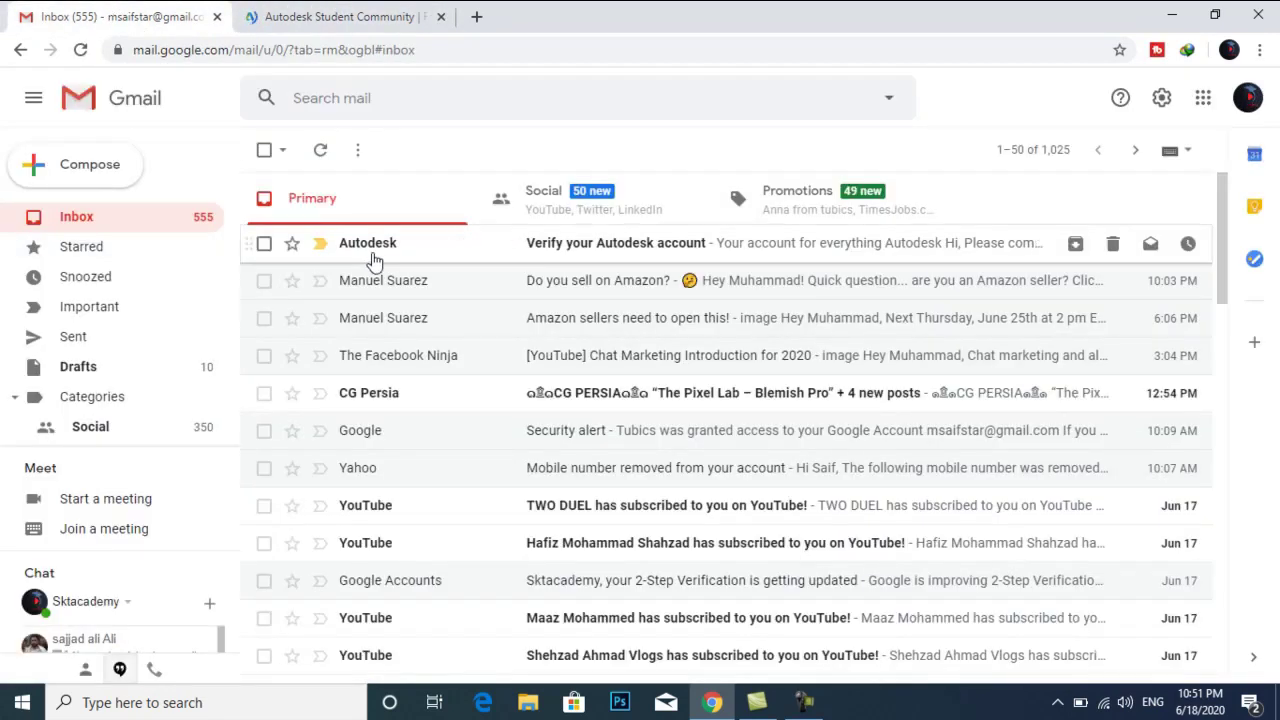
{"action": "left_click", "coordinate": [622, 252]}
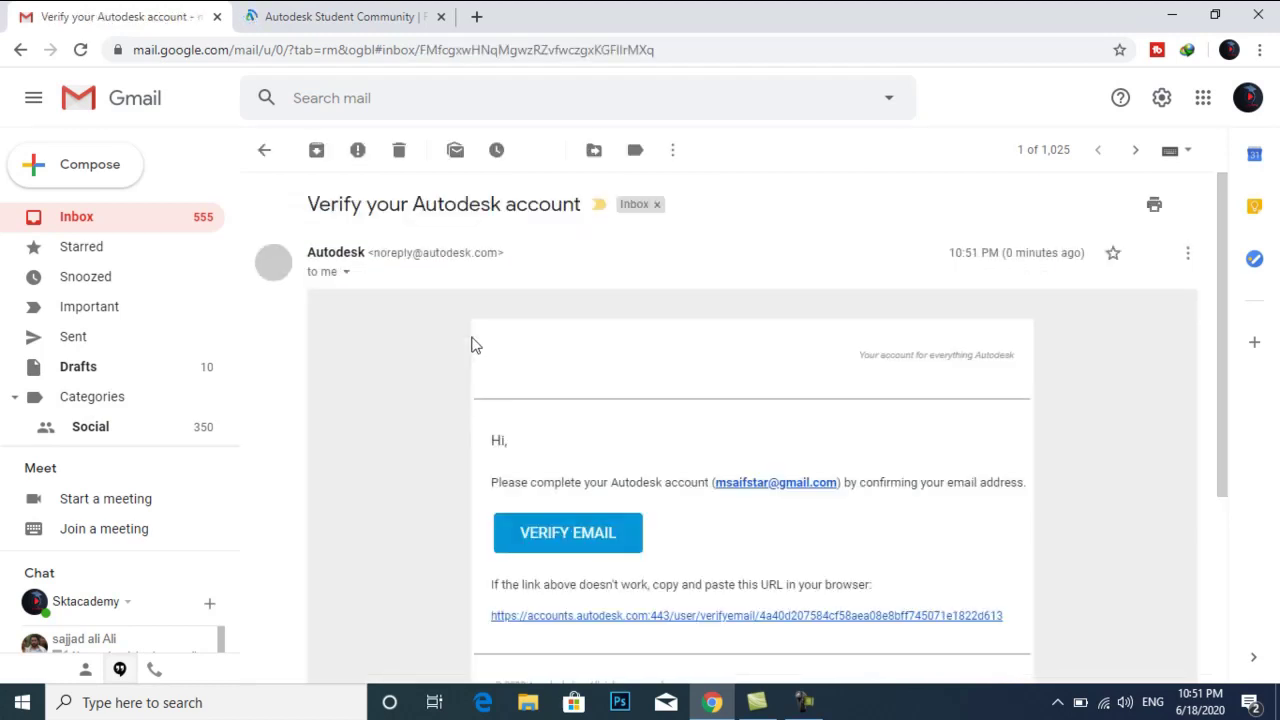
{"action": "left_click", "coordinate": [558, 558]}
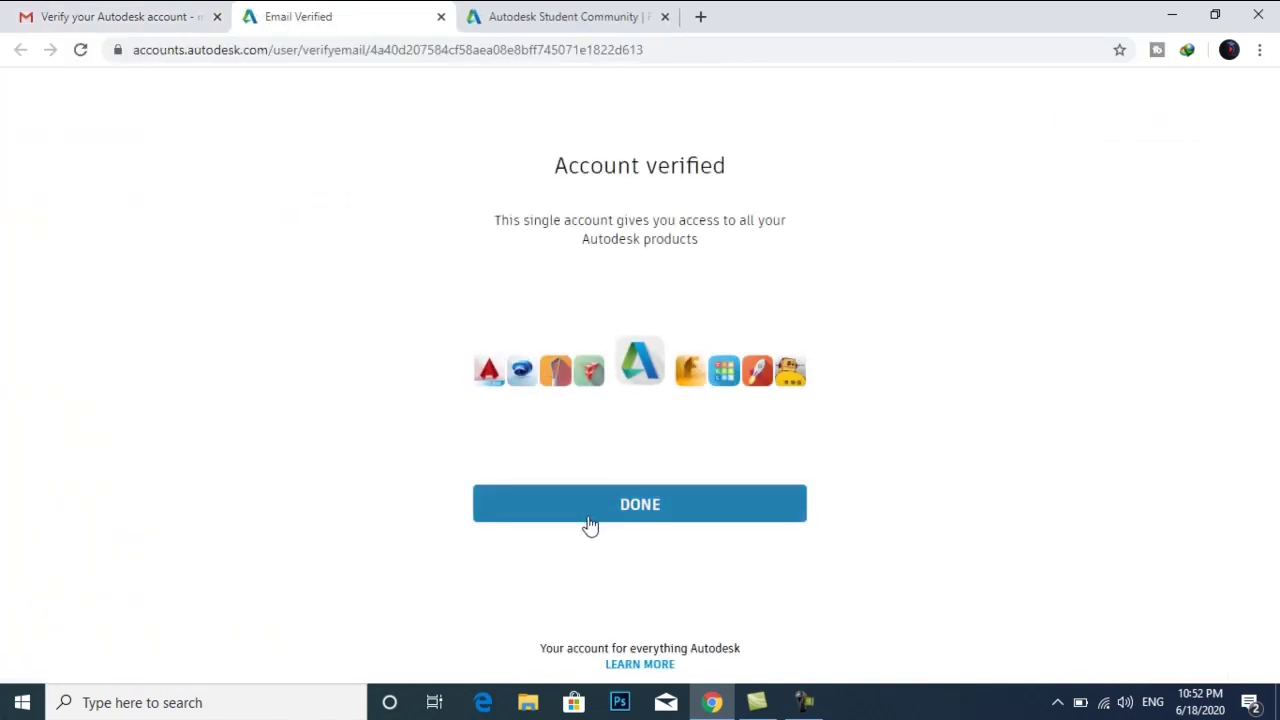
{"action": "left_click", "coordinate": [621, 510]}
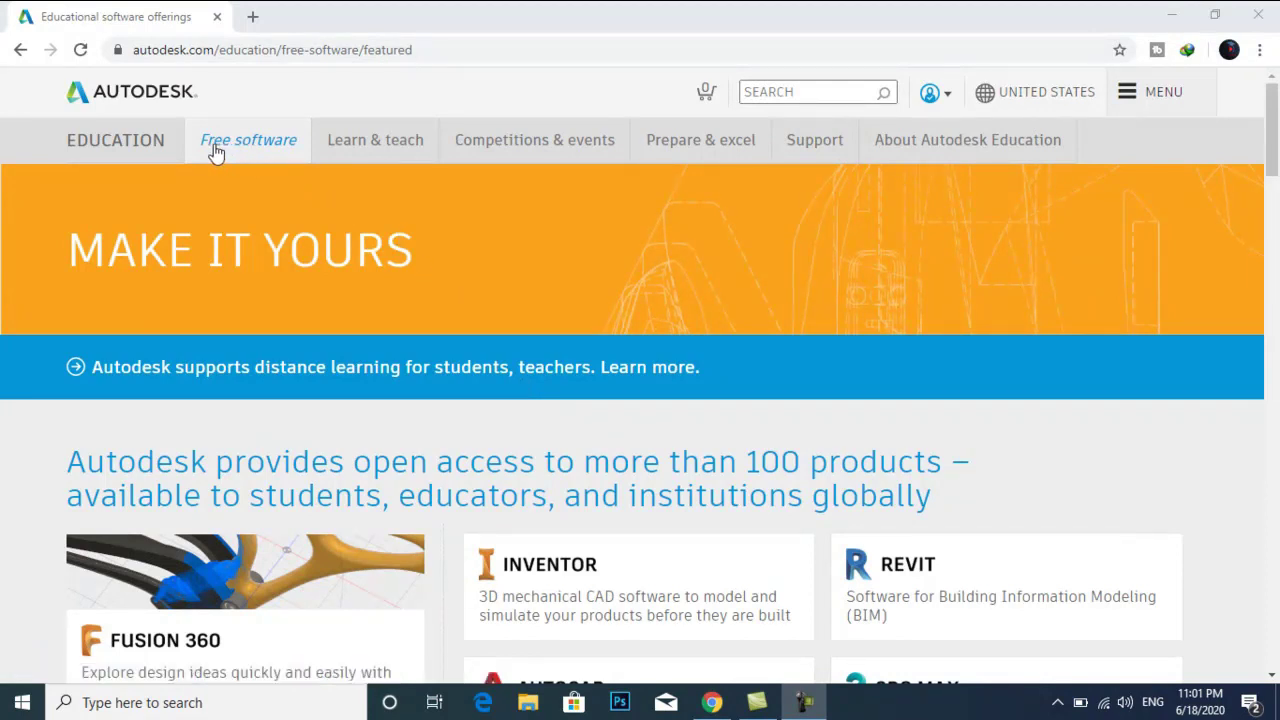
Step: Open the Revit page from the free educational software offerings and go to its account options
{"action": "scroll", "coordinate": [246, 149], "scroll_direction": "down", "scroll_amount": 3}
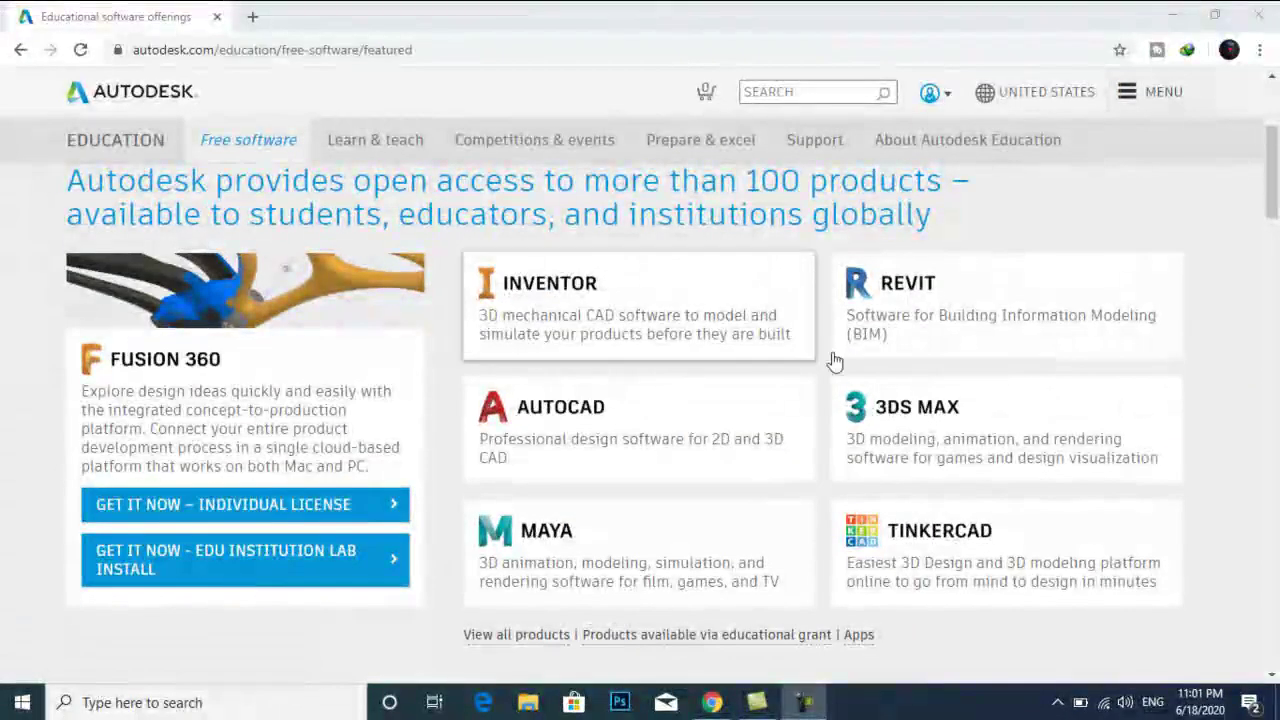
{"action": "left_click", "coordinate": [910, 312]}
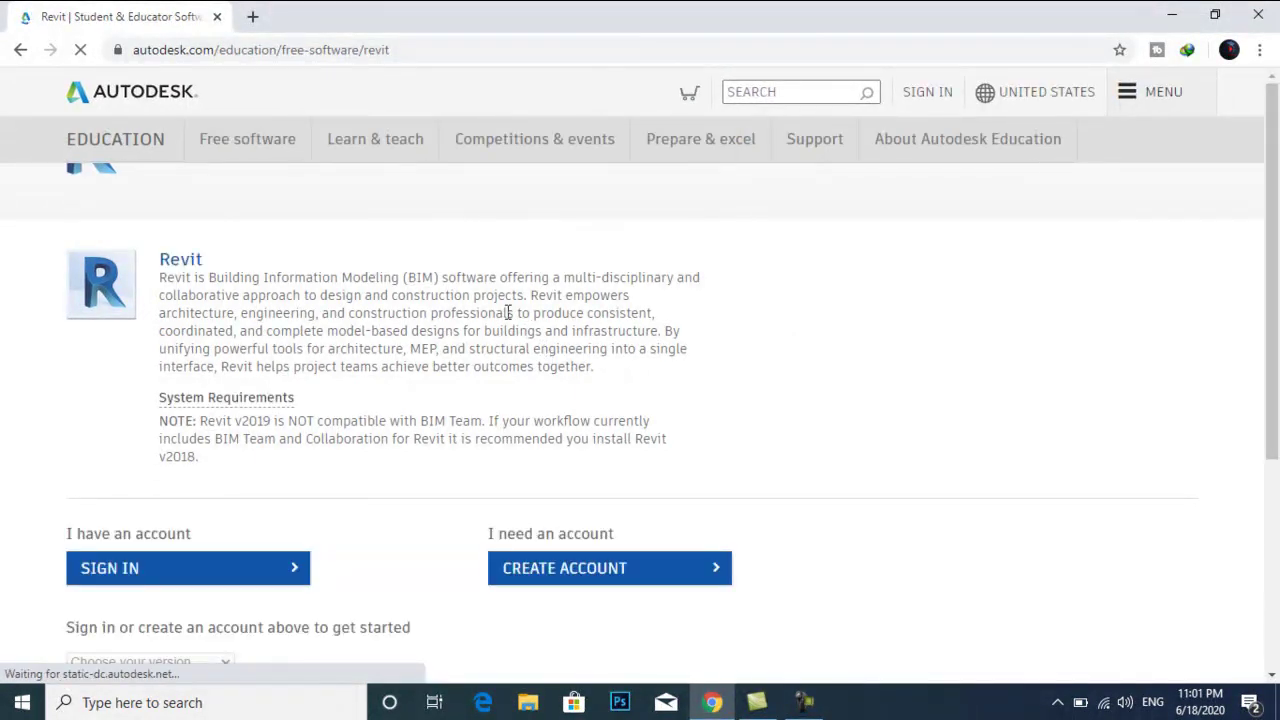
{"action": "scroll", "coordinate": [400, 345], "scroll_direction": "down", "scroll_amount": 2}
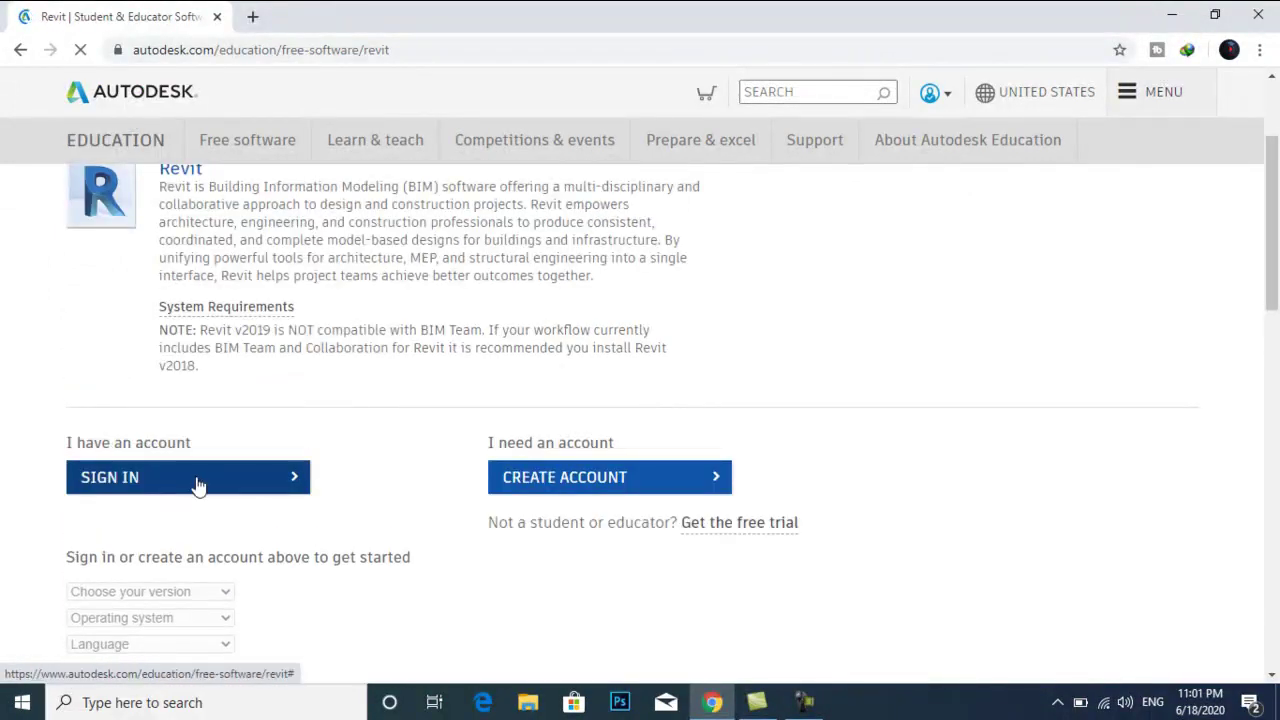
Step: Sign in from the Revit page with the prefilled account e-mail and saved password
{"action": "left_click", "coordinate": [198, 484]}
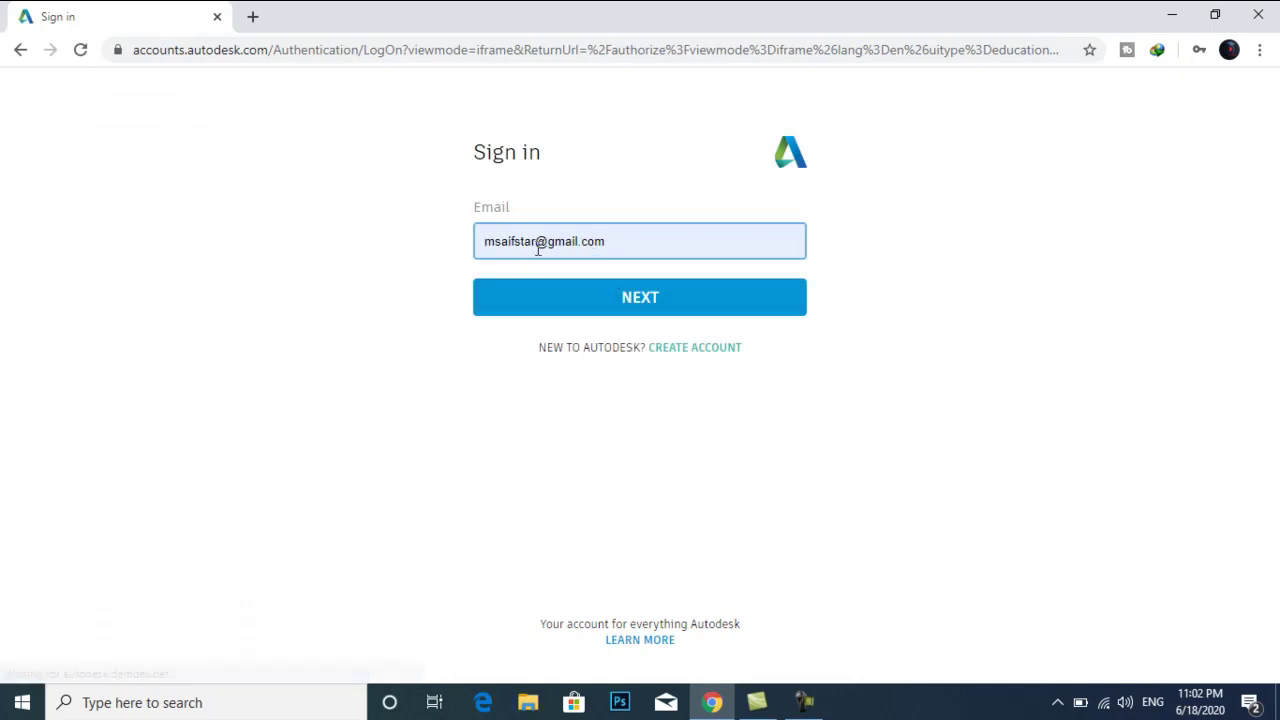
{"action": "left_click", "coordinate": [603, 302]}
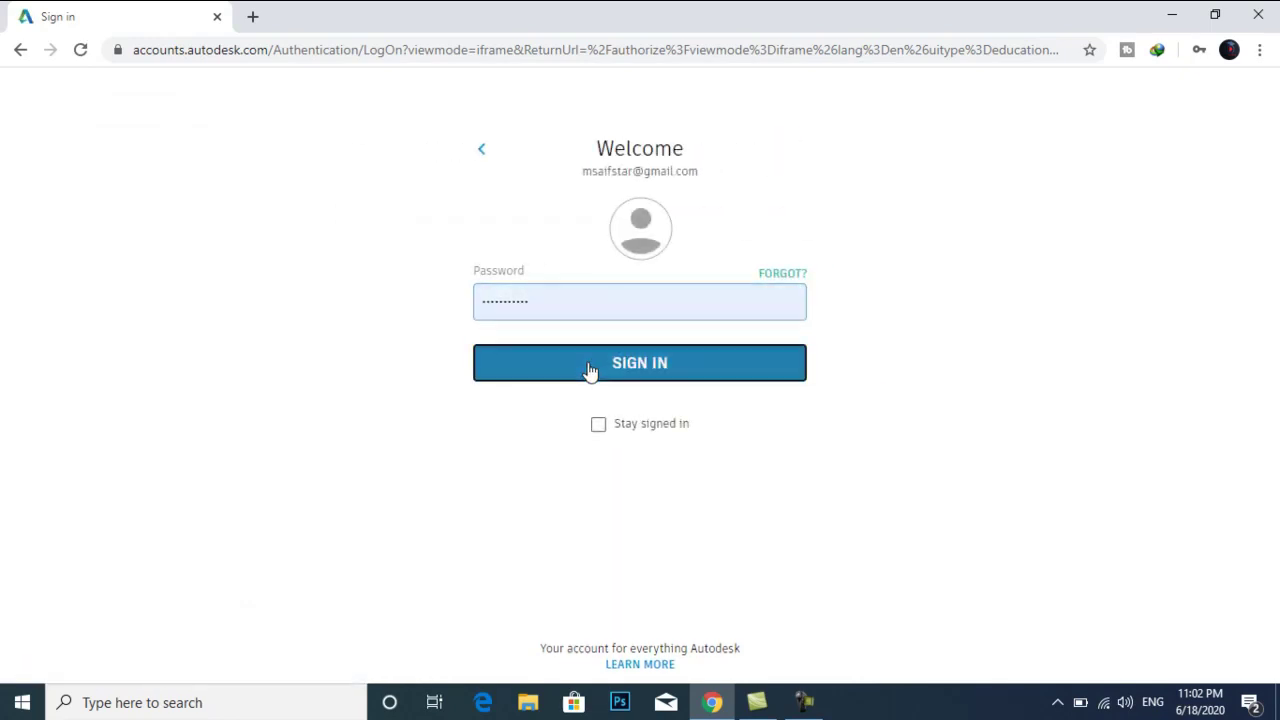
{"action": "left_click", "coordinate": [590, 371]}
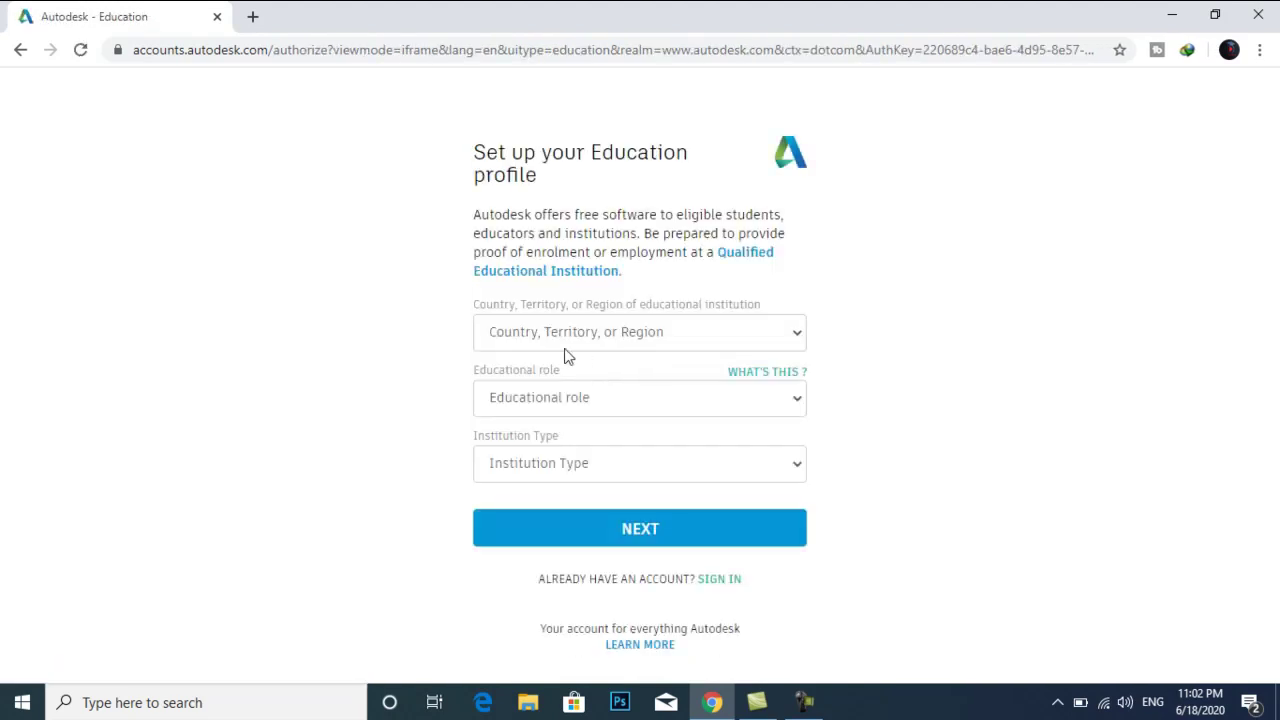
Step: Set the Education profile's country to Pakistan, educational role to Student and institution type to University/Post-Secondary
{"action": "left_click", "coordinate": [540, 336]}
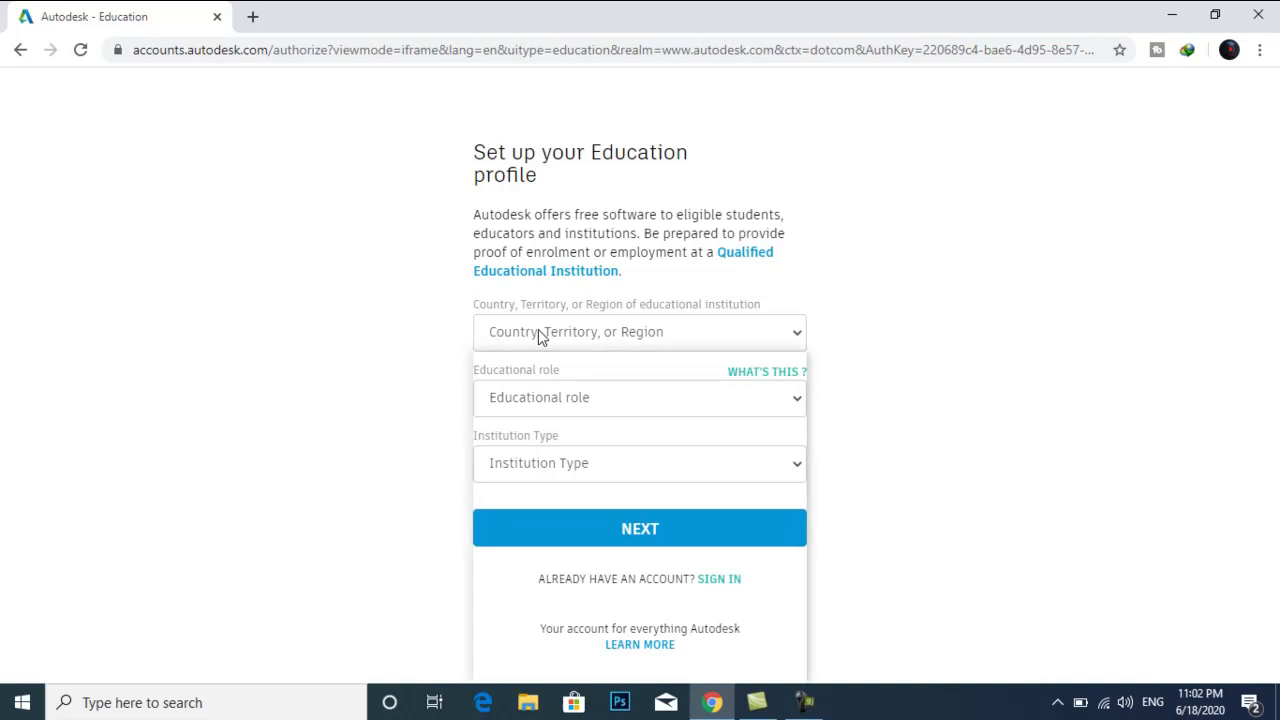
{"action": "key", "text": "p"}
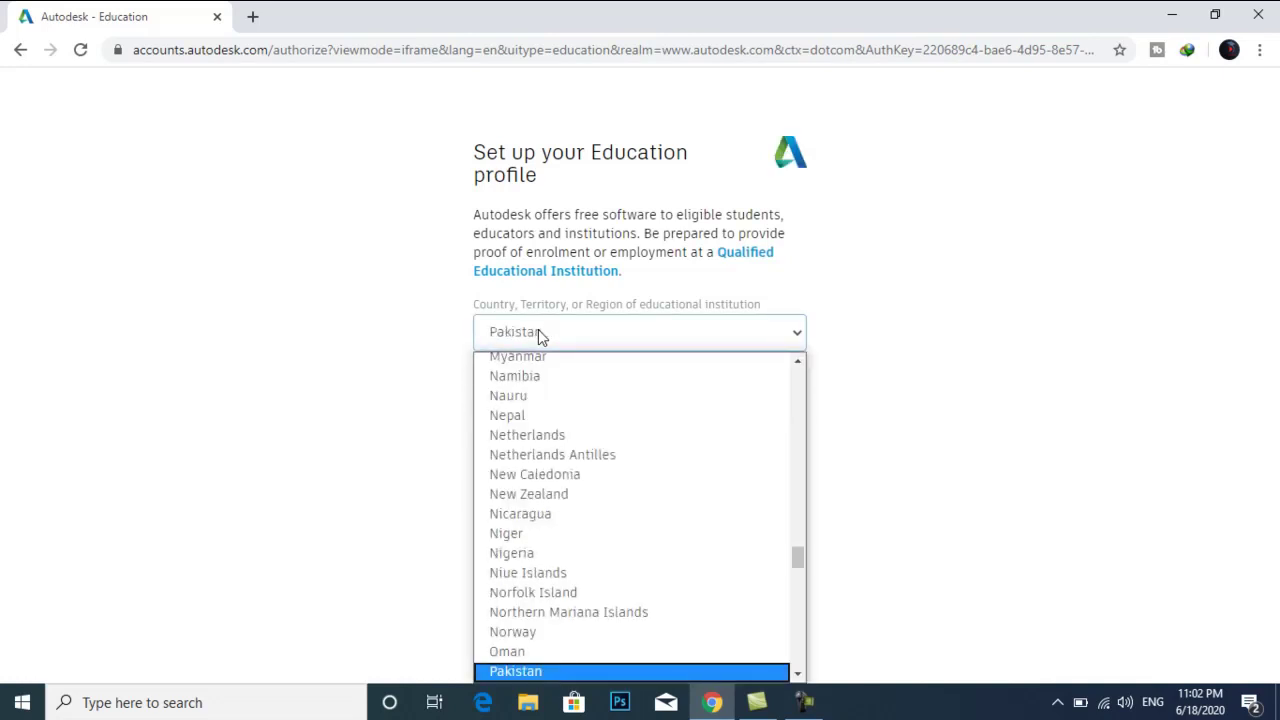
{"action": "key", "text": "Return"}
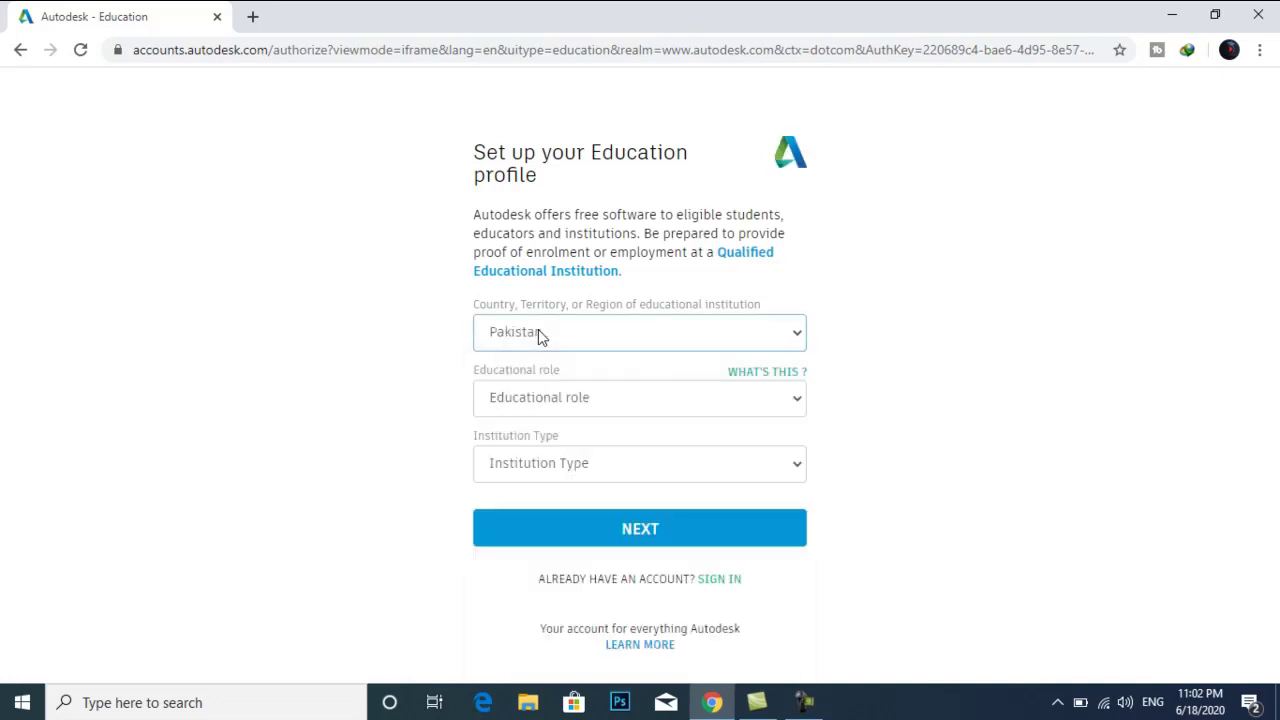
{"action": "left_click", "coordinate": [574, 404]}
{"action": "left_click", "coordinate": [546, 447]}
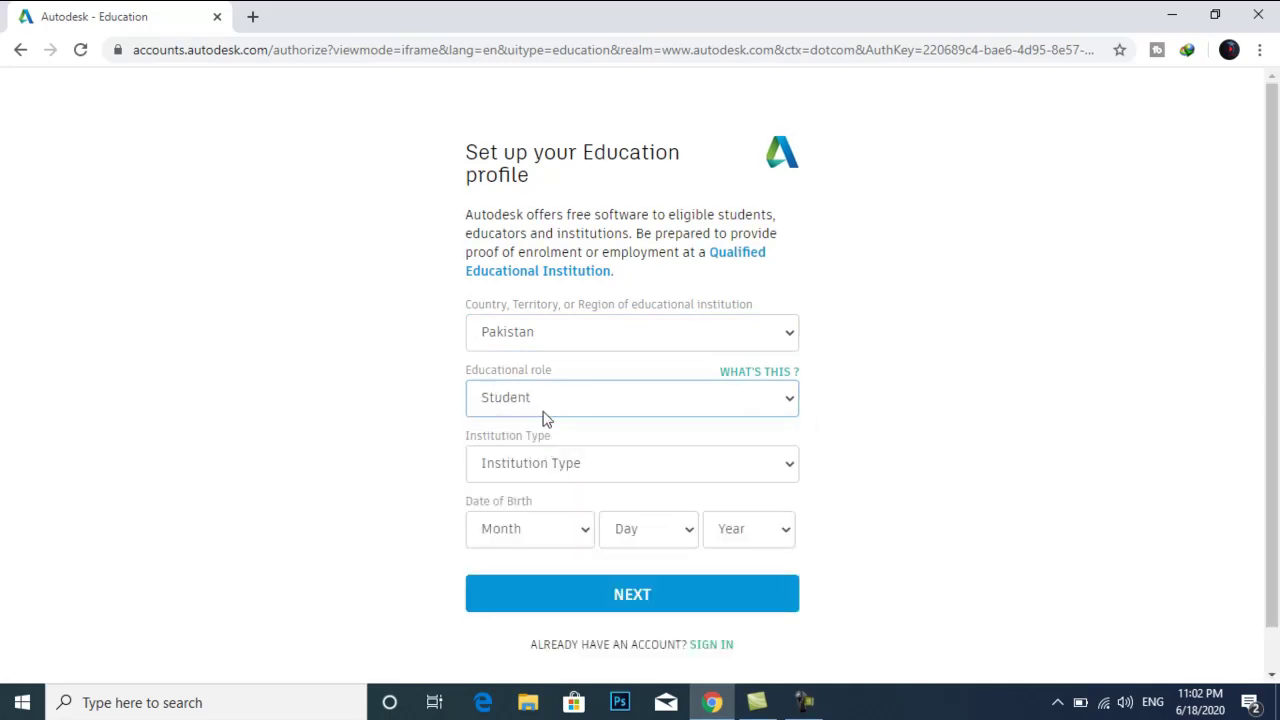
{"action": "scroll", "coordinate": [545, 420], "scroll_direction": "down", "scroll_amount": 1}
{"action": "left_click", "coordinate": [575, 420]}
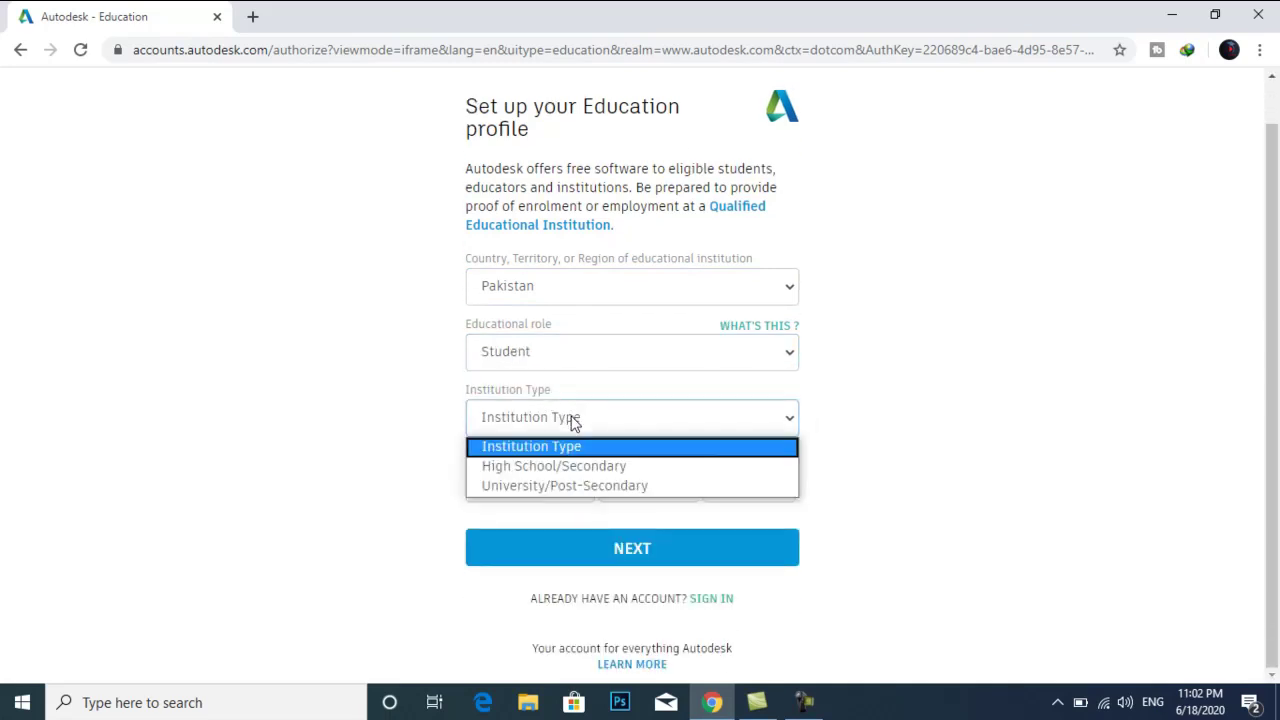
{"action": "left_click", "coordinate": [527, 487]}
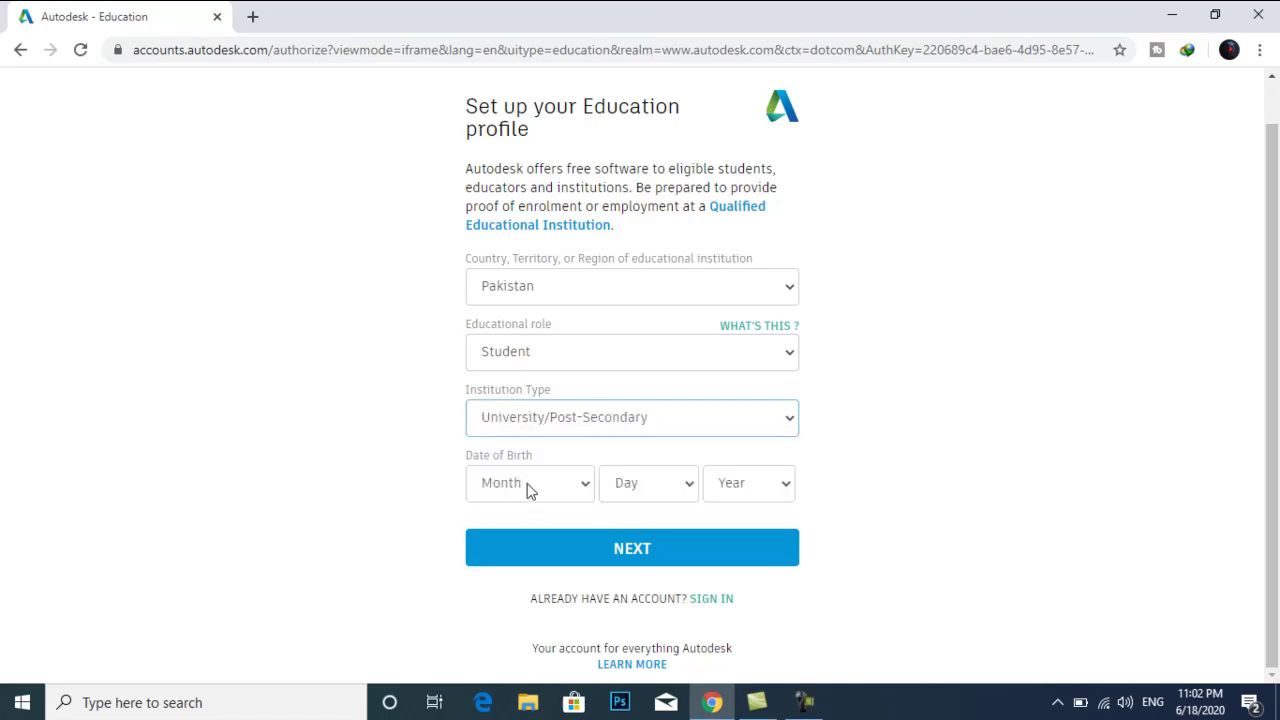
Step: Fill in the date of birth's month, day and year, and submit the Education profile page
{"action": "left_click", "coordinate": [526, 486]}
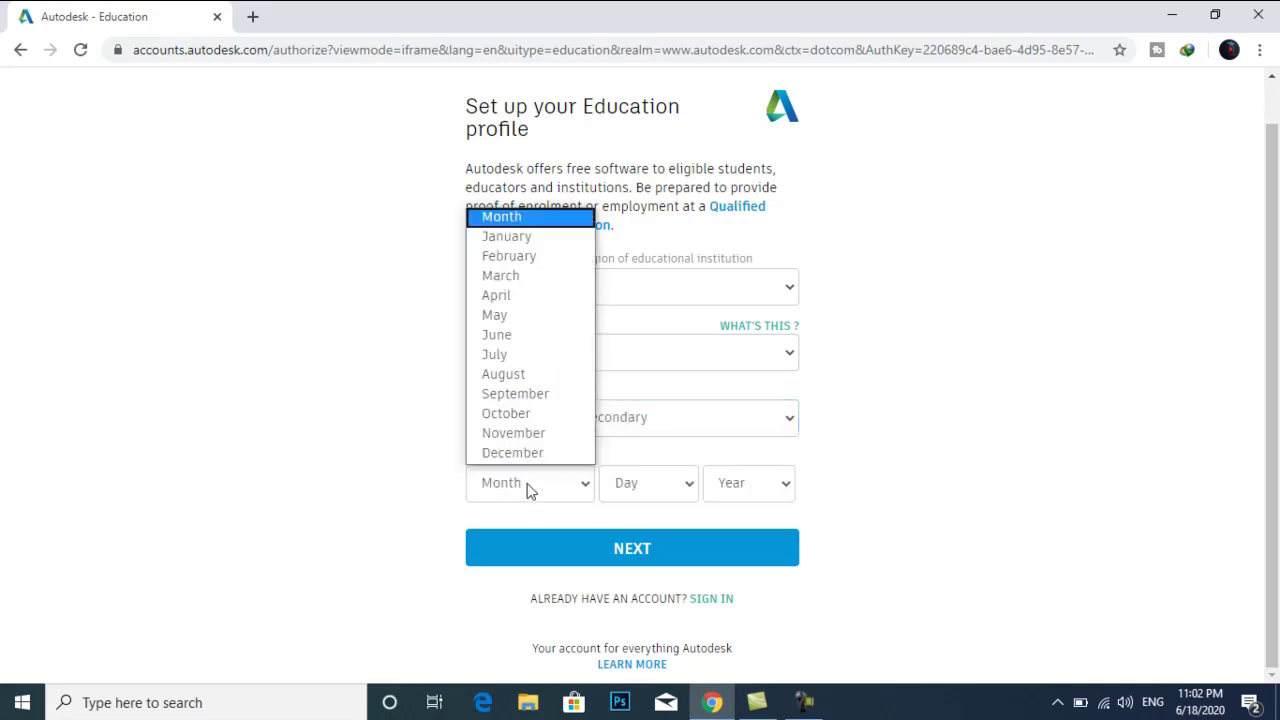
{"action": "left_click", "coordinate": [528, 277]}
{"action": "left_click", "coordinate": [638, 490]}
{"action": "scroll", "coordinate": [640, 400], "scroll_direction": "down", "scroll_amount": 3}
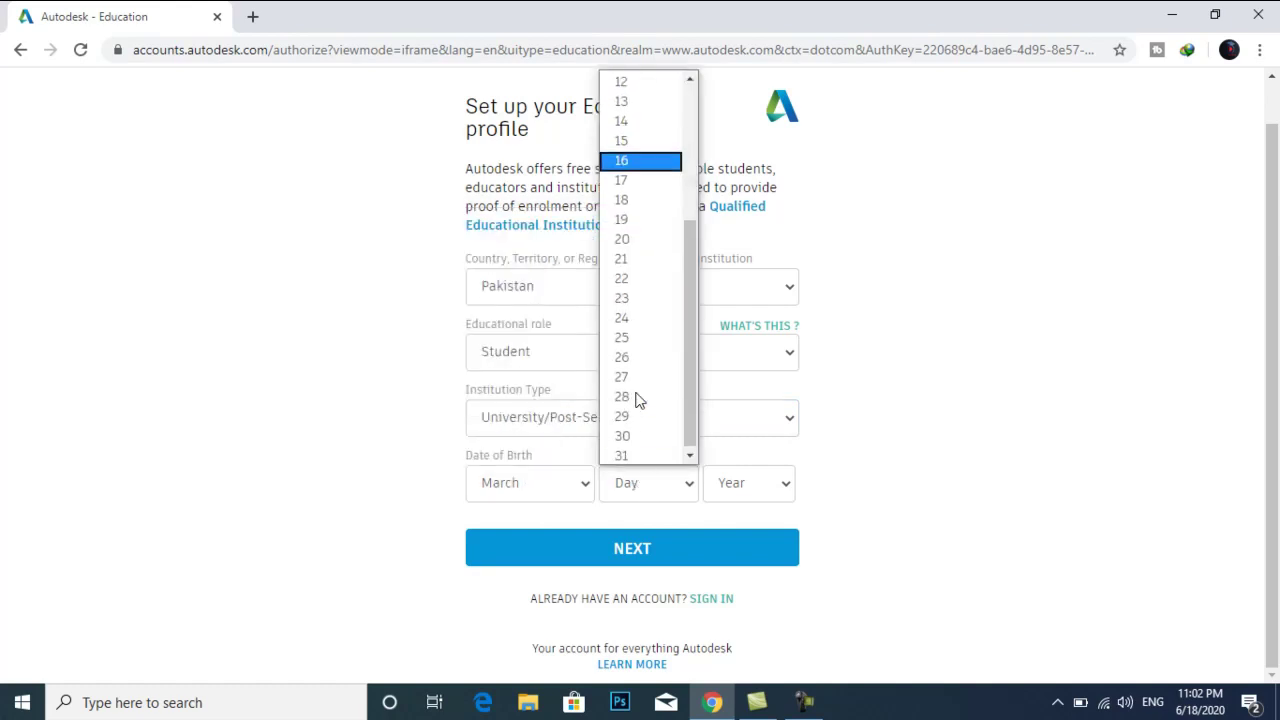
{"action": "left_click", "coordinate": [638, 236]}
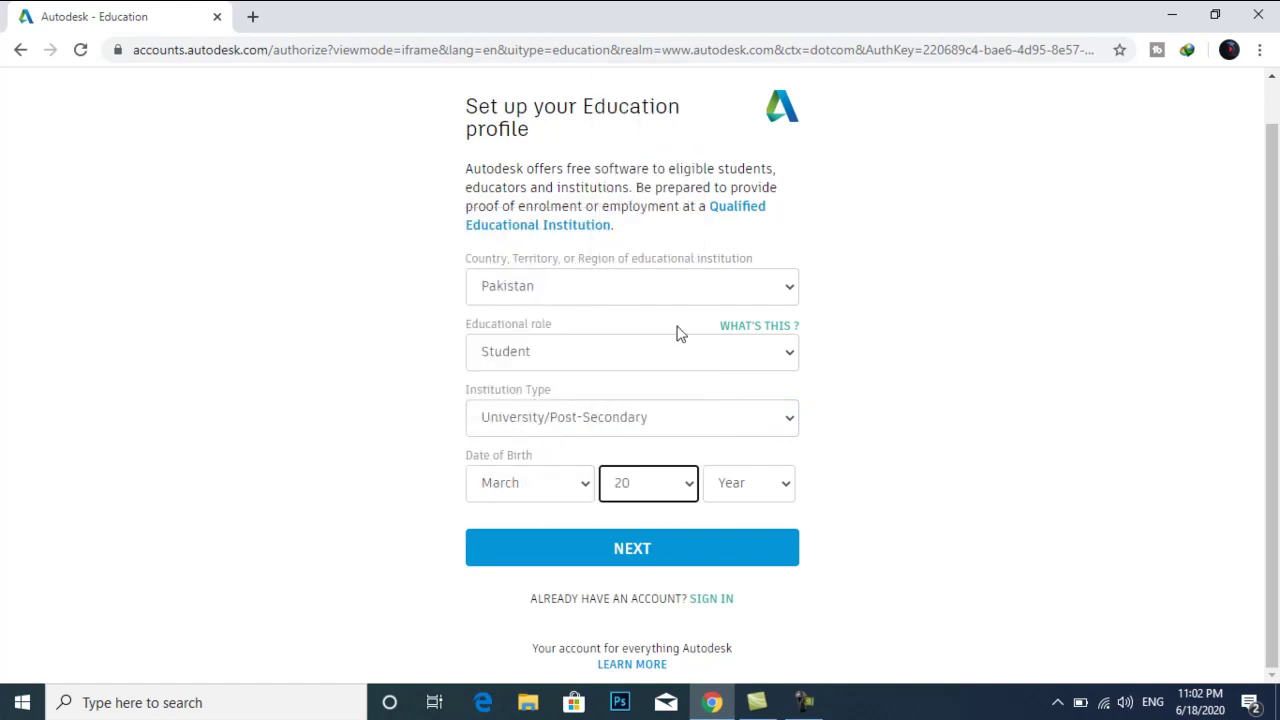
{"action": "left_click", "coordinate": [757, 490]}
{"action": "scroll", "coordinate": [766, 400], "scroll_direction": "down", "scroll_amount": 1}
{"action": "scroll", "coordinate": [766, 335], "scroll_direction": "down", "scroll_amount": 2}
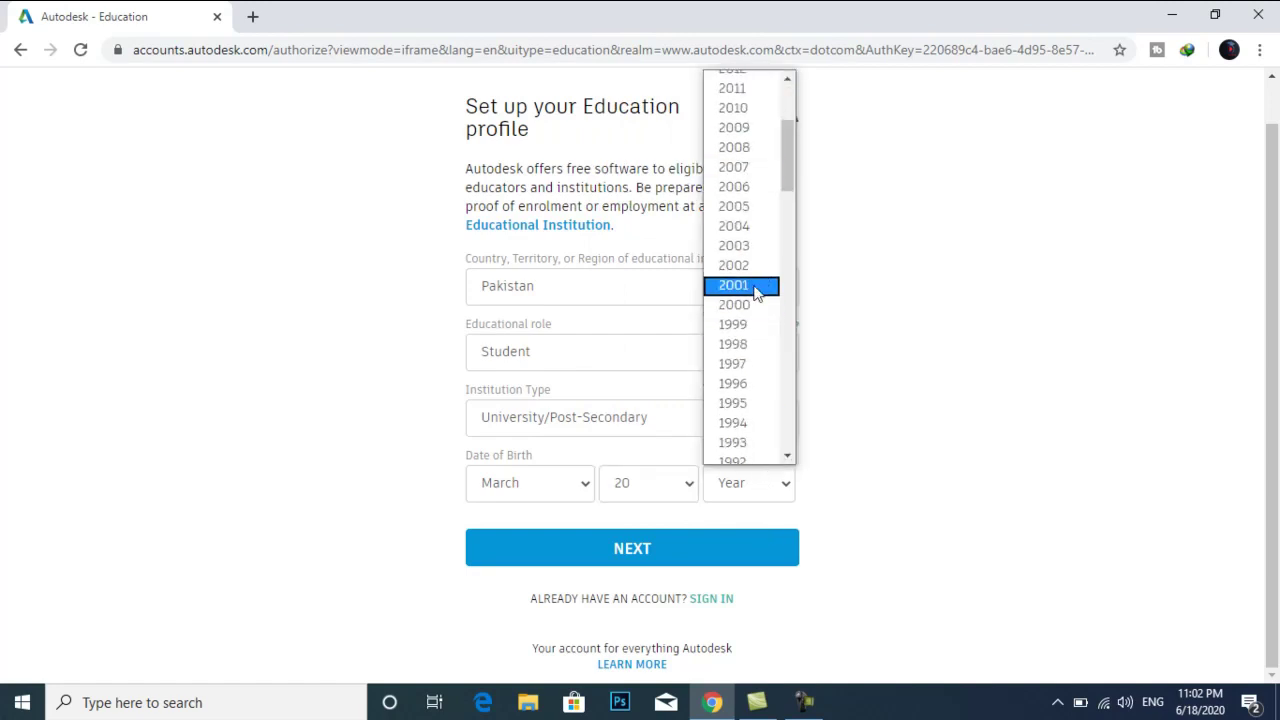
{"action": "scroll", "coordinate": [757, 310], "scroll_direction": "down", "scroll_amount": 2}
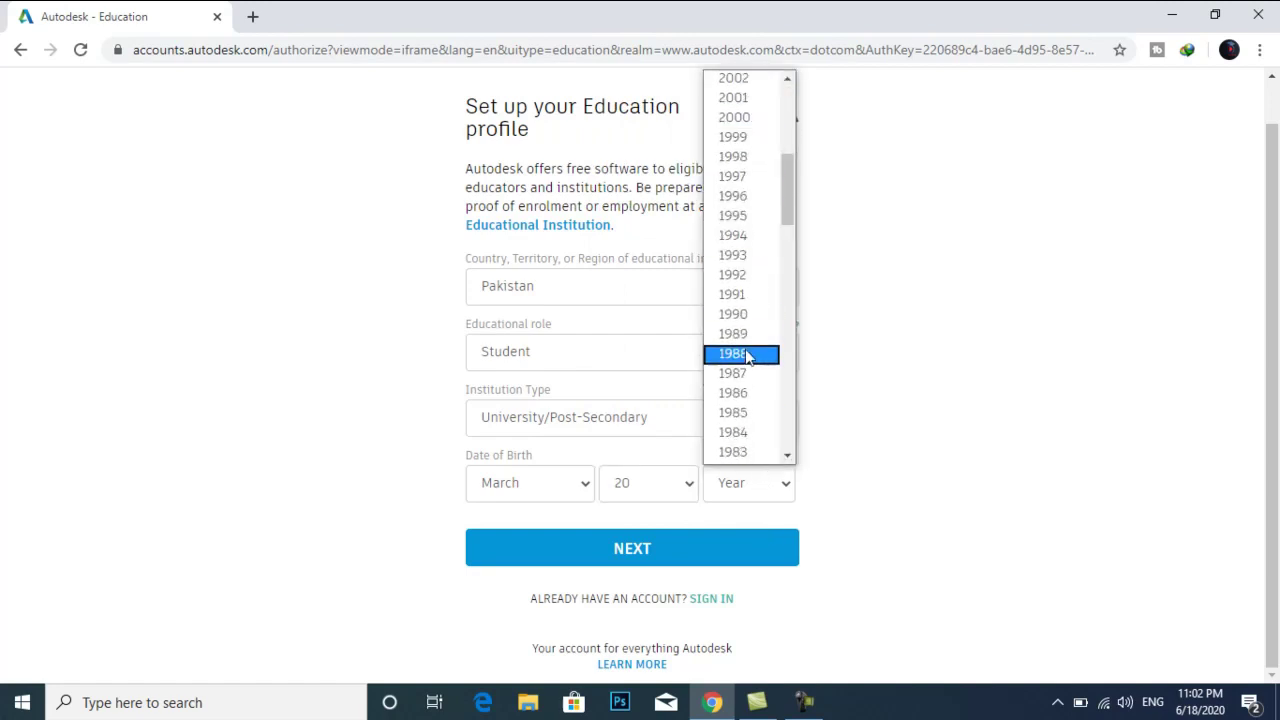
{"action": "left_click", "coordinate": [750, 360]}
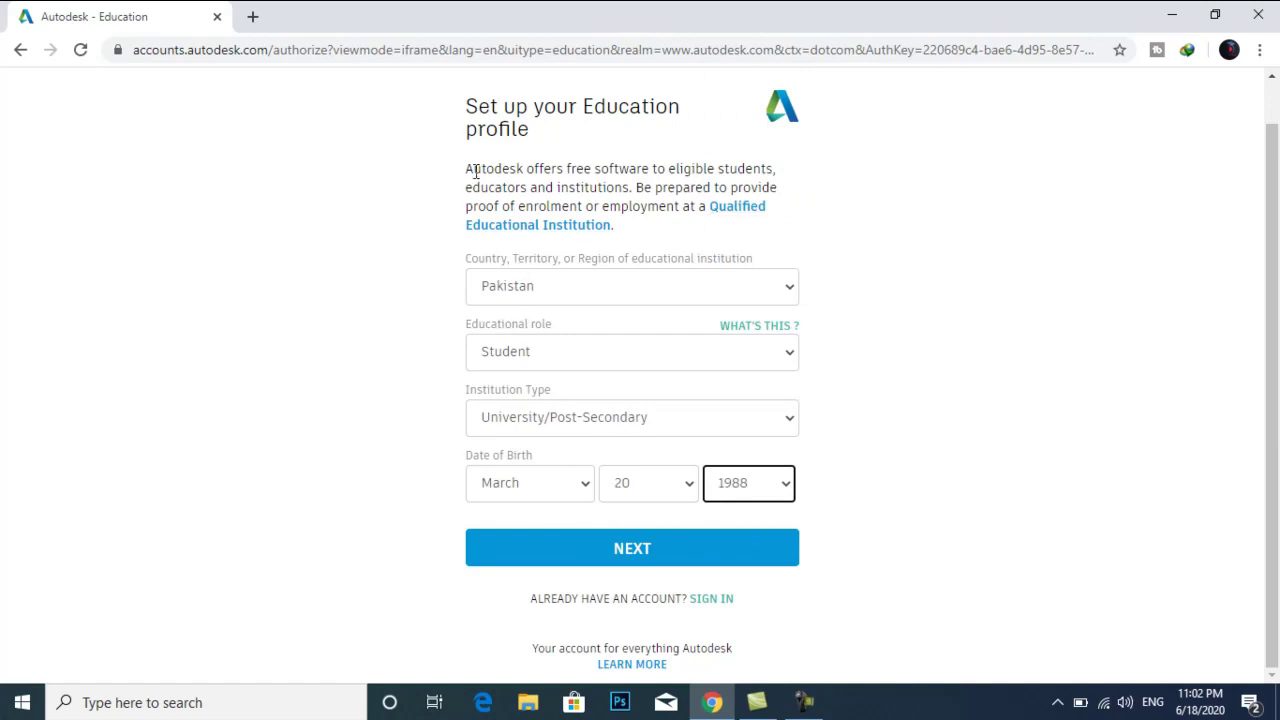
{"action": "left_click", "coordinate": [633, 552]}
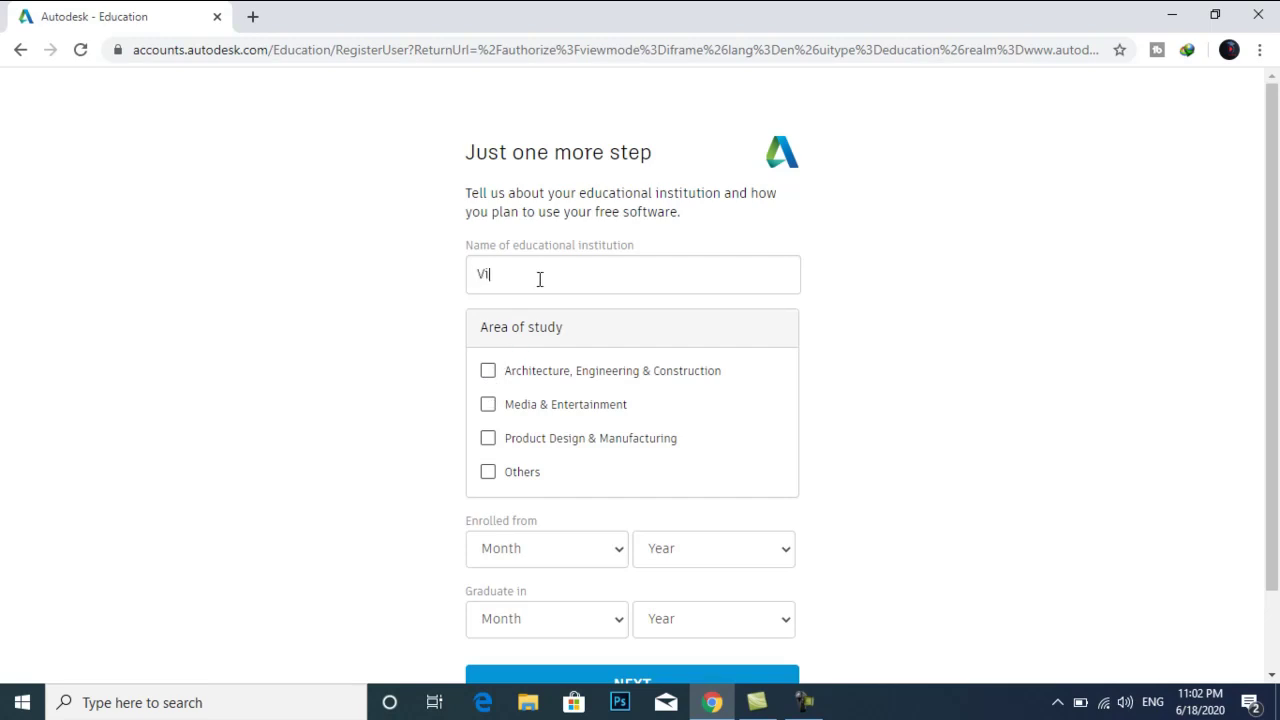
Step: Enter "Virtual university of Pakistan" as the name of the educational institution
{"action": "type", "text": "tual"}
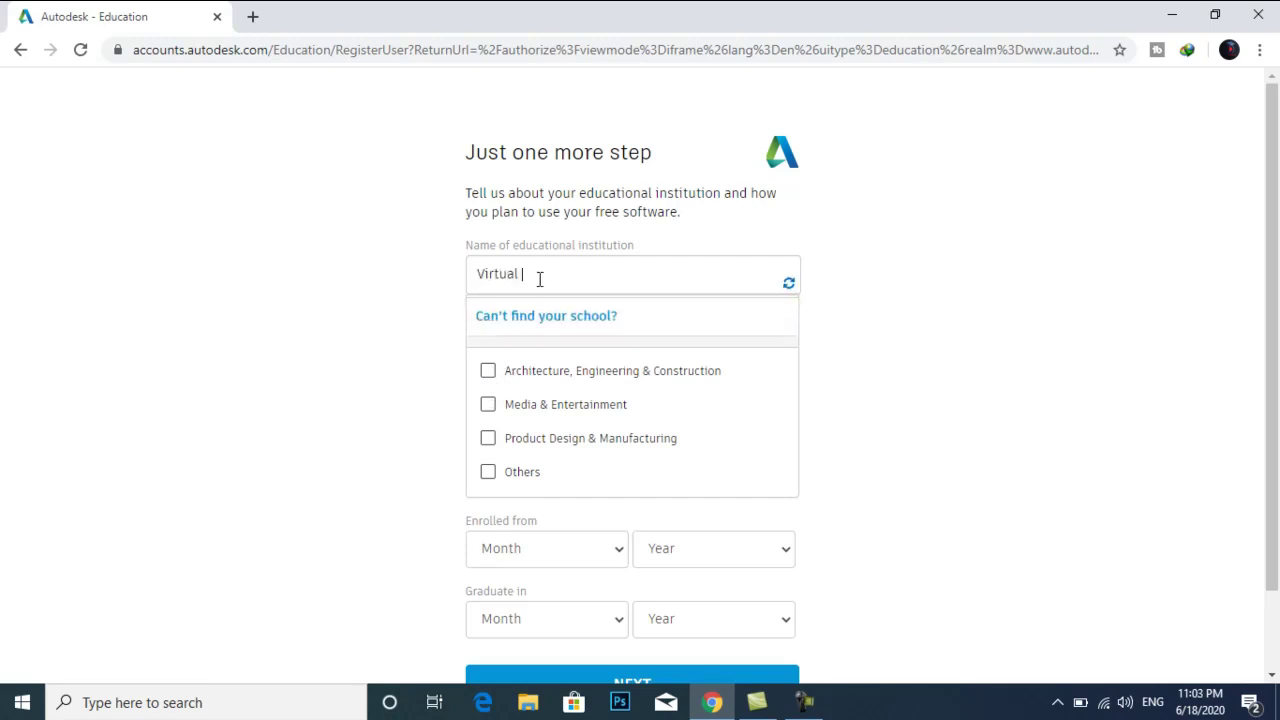
{"action": "type", "text": " un"}
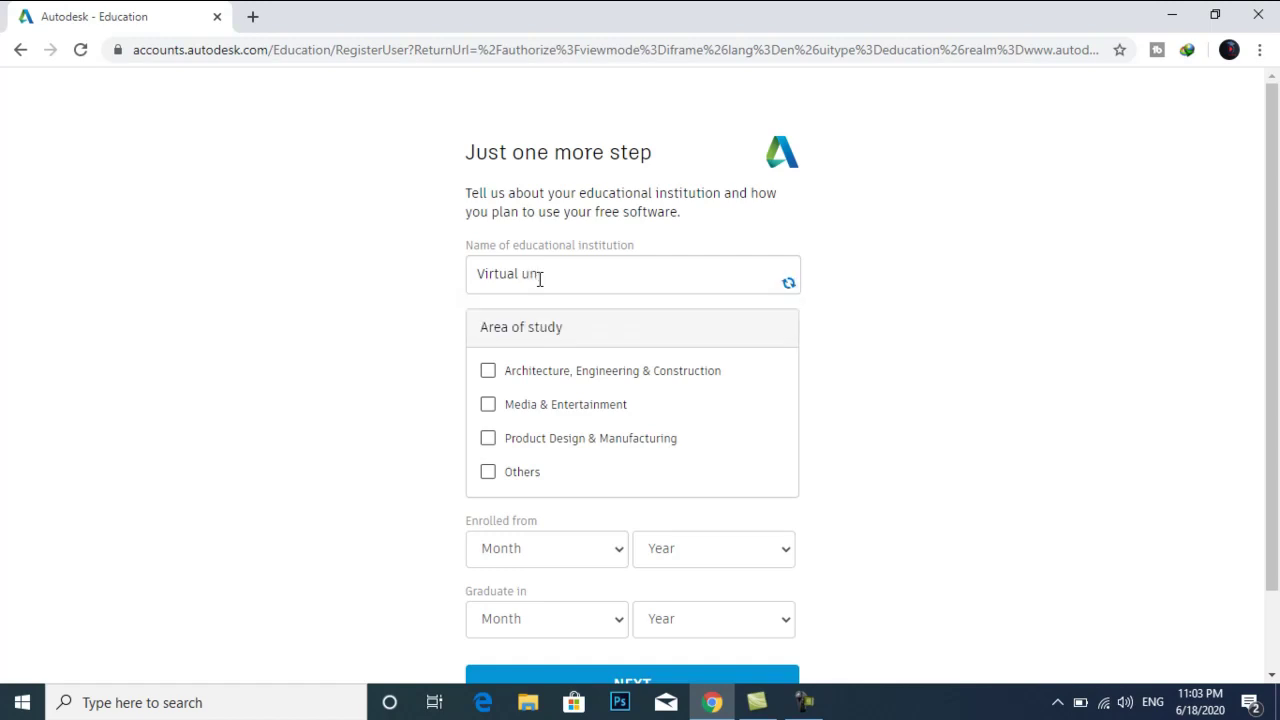
{"action": "type", "text": "iver"}
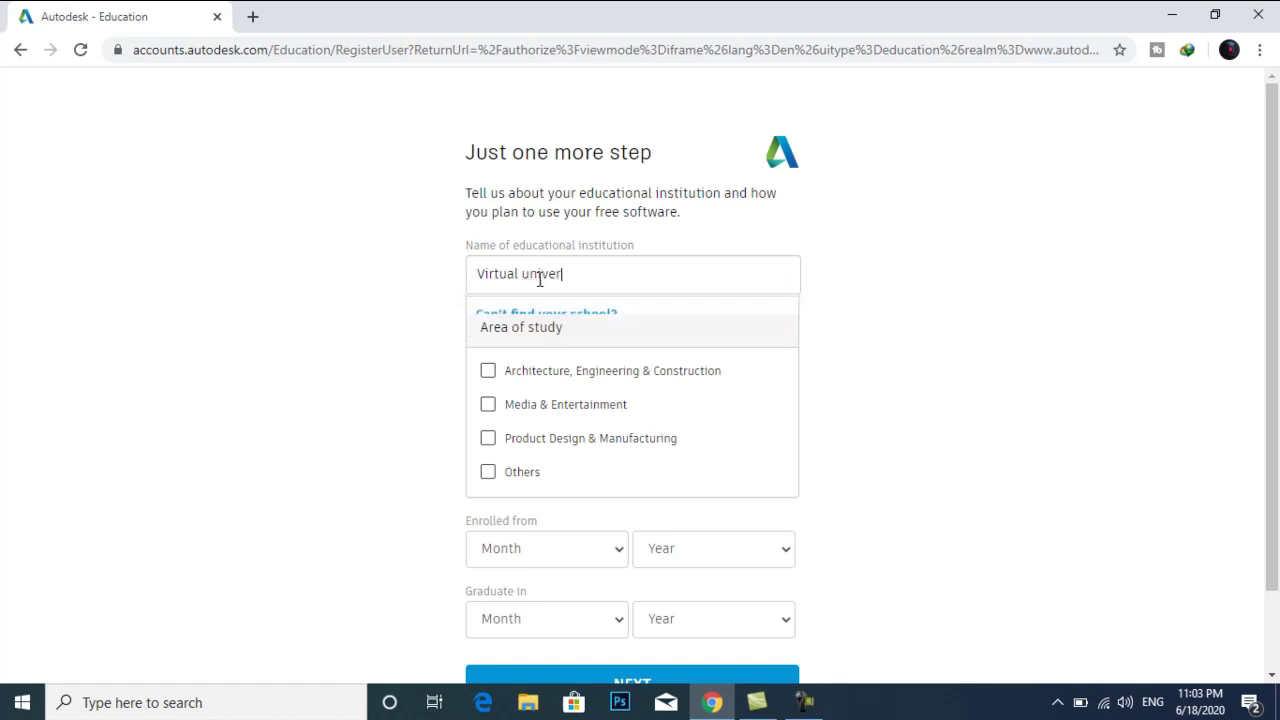
{"action": "type", "text": "sity "}
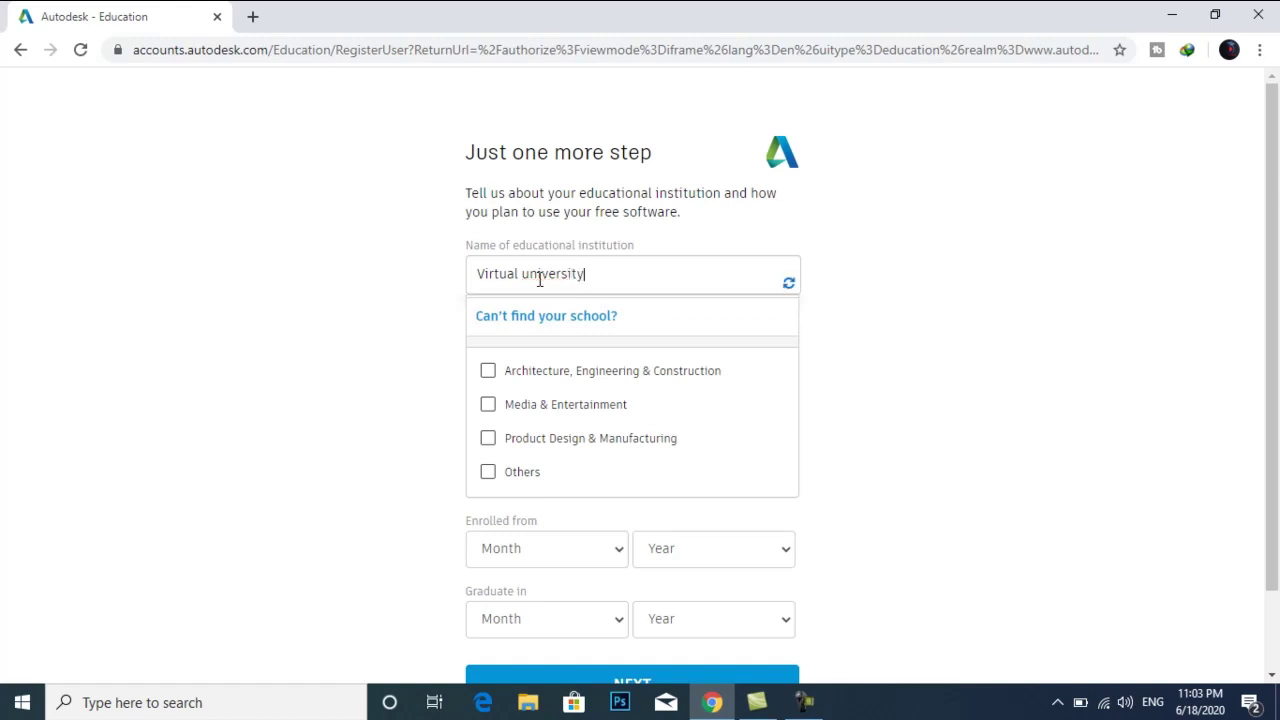
{"action": "type", "text": "of"}
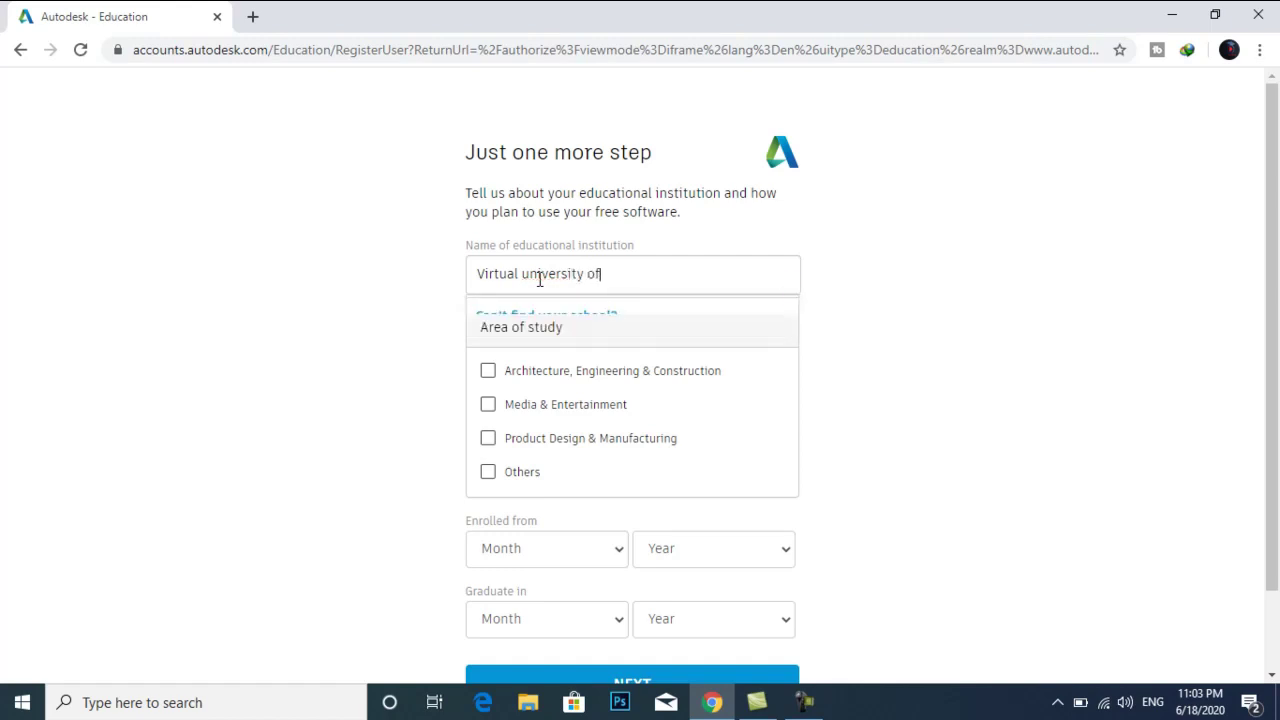
{"action": "type", "text": " Pakistan"}
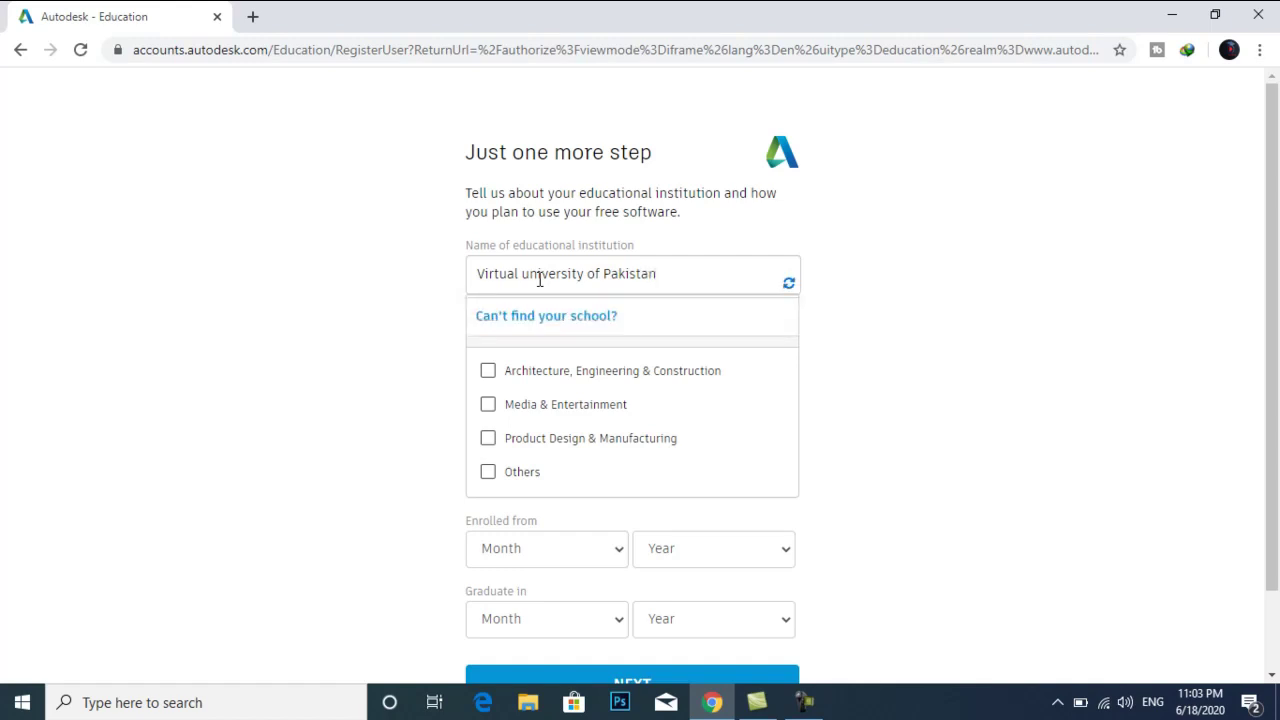
{"action": "left_click", "coordinate": [360, 320]}
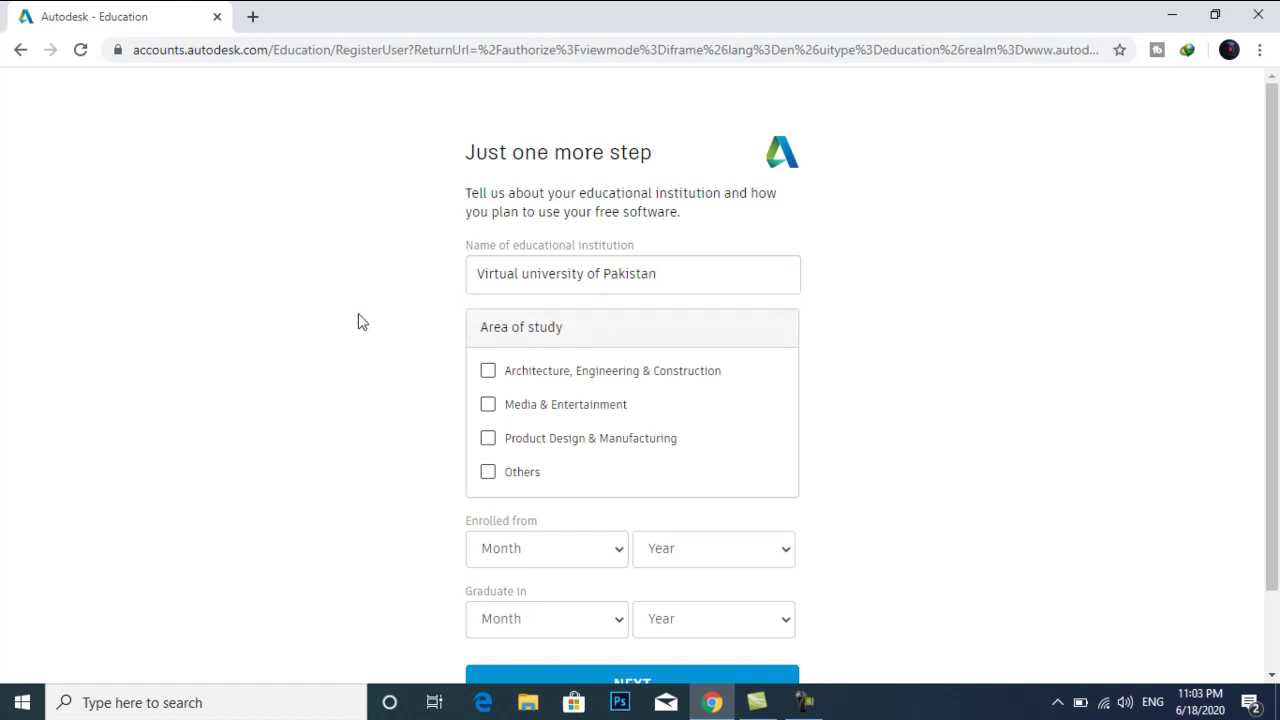
Step: Select Architecture, Engineering & Construction as the area of study and set the enrolment date to February 2014
{"action": "left_click", "coordinate": [489, 373]}
{"action": "scroll", "coordinate": [534, 397], "scroll_direction": "down", "scroll_amount": 1}
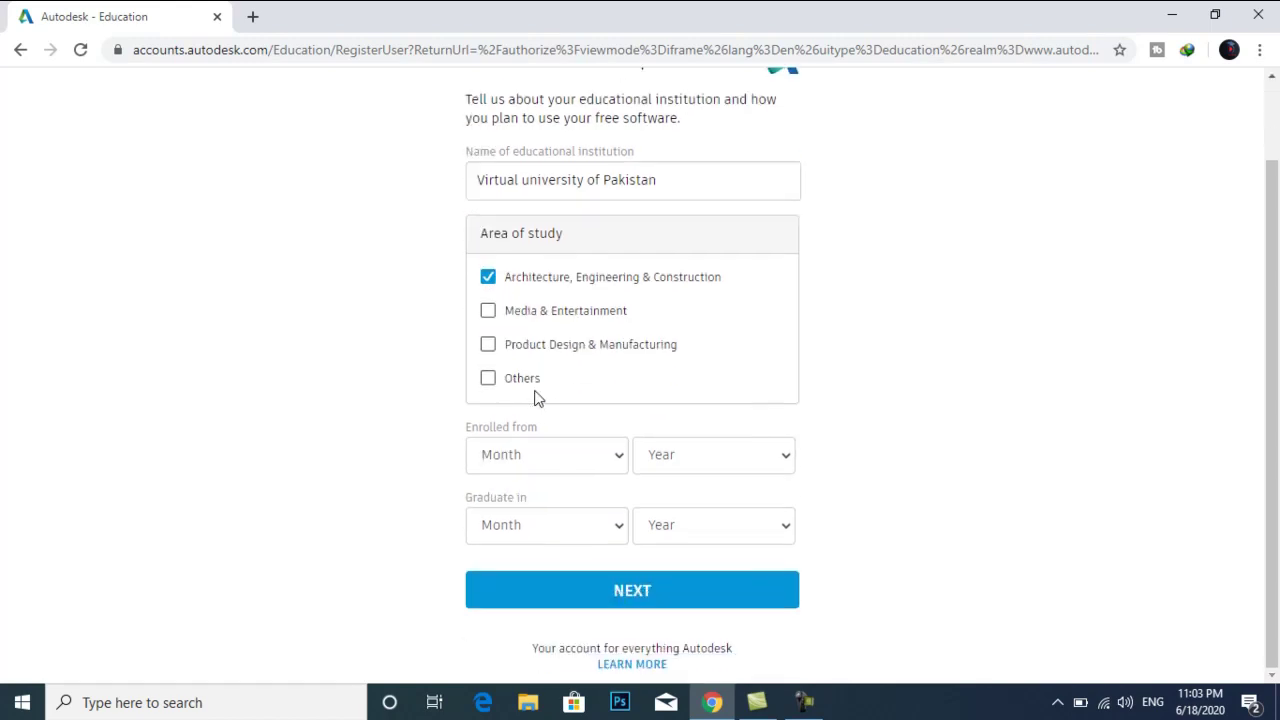
{"action": "left_click", "coordinate": [566, 453]}
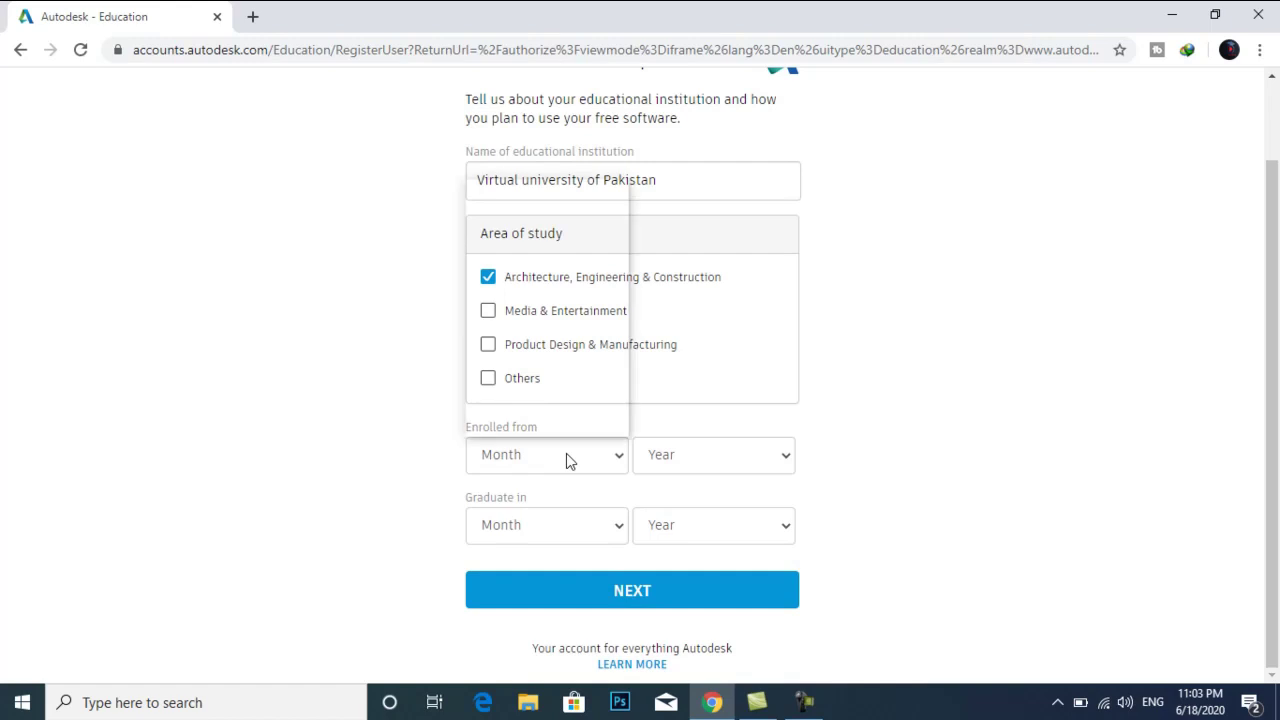
{"action": "left_click", "coordinate": [540, 236]}
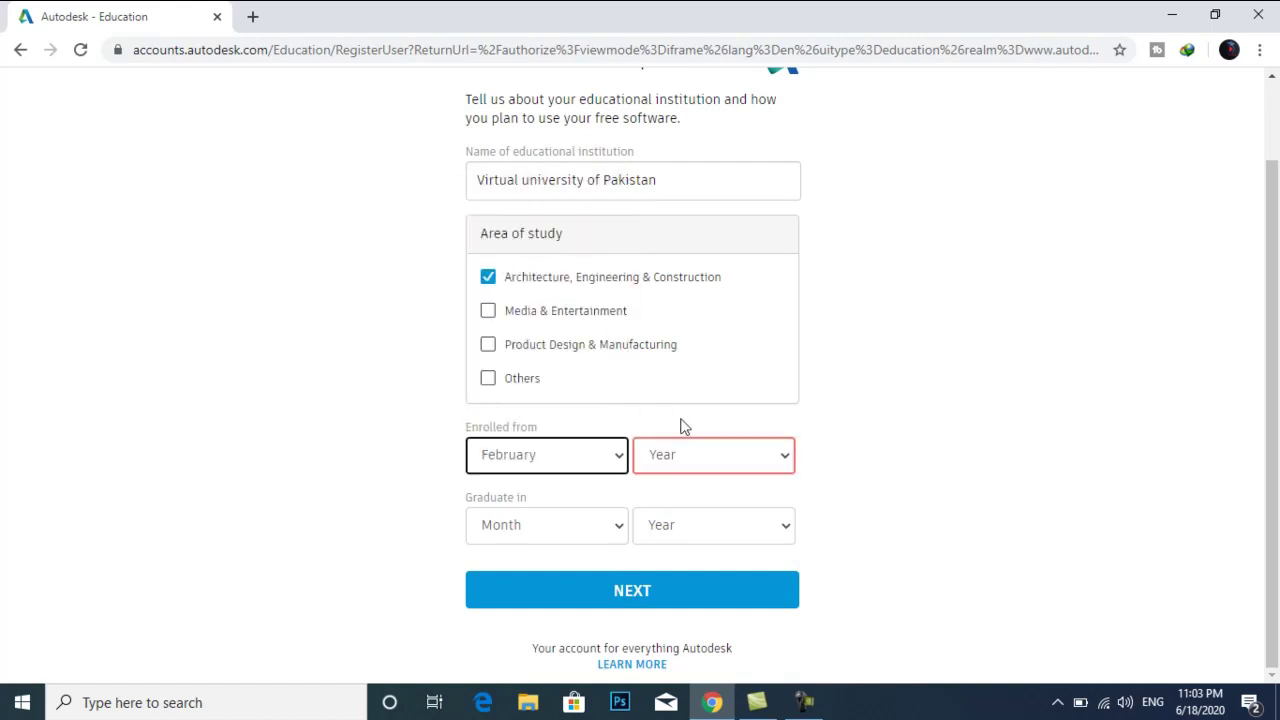
{"action": "left_click", "coordinate": [687, 452]}
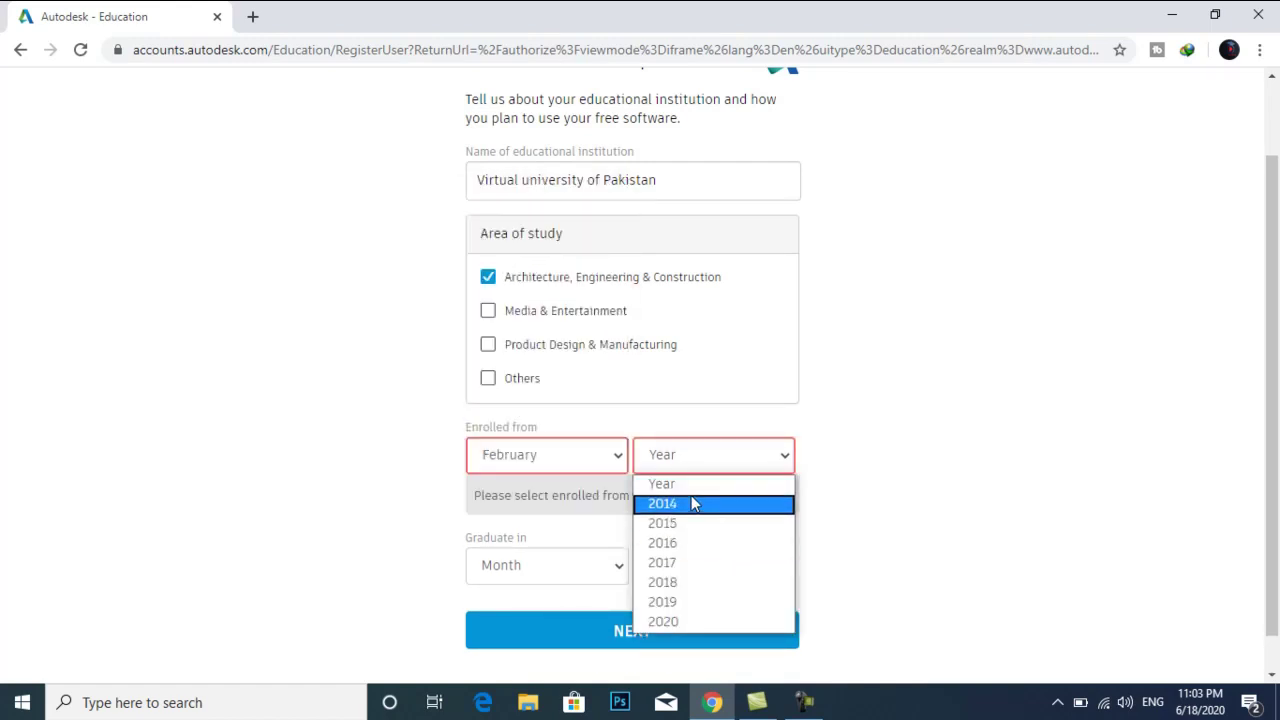
{"action": "left_click", "coordinate": [697, 512]}
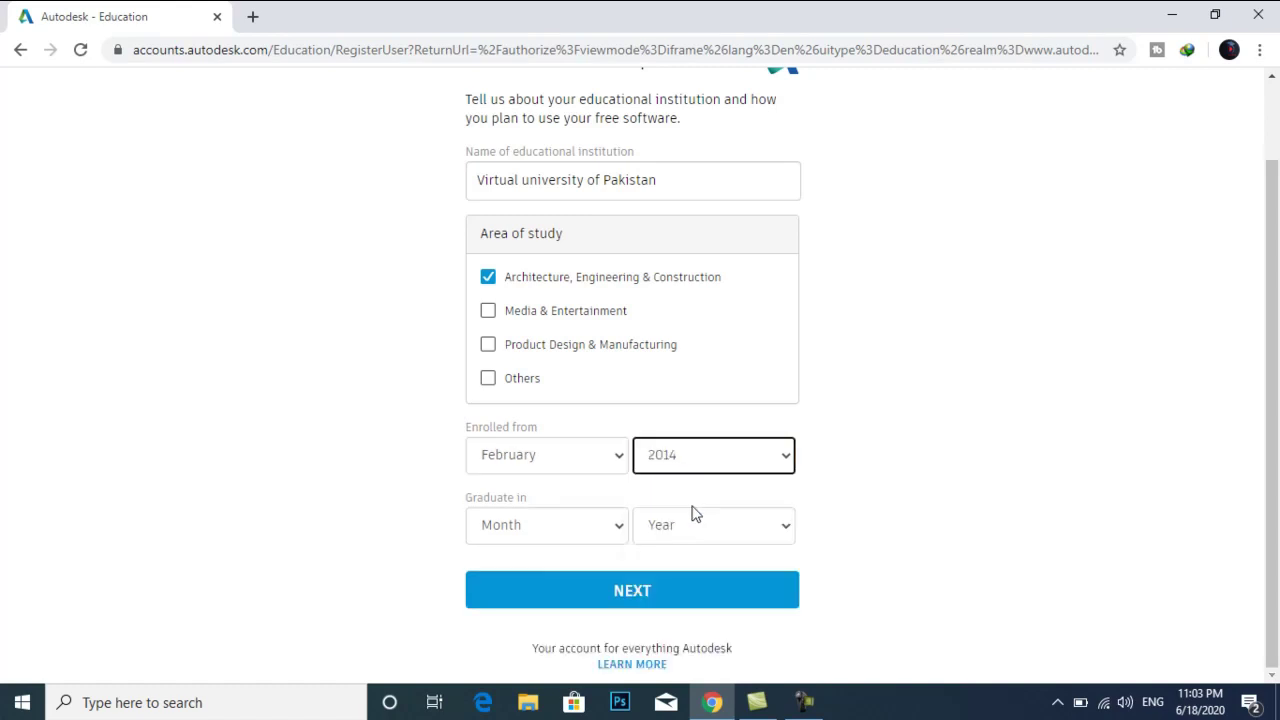
Step: Set the graduation date to June 2020 and submit the institution details
{"action": "left_click", "coordinate": [575, 533]}
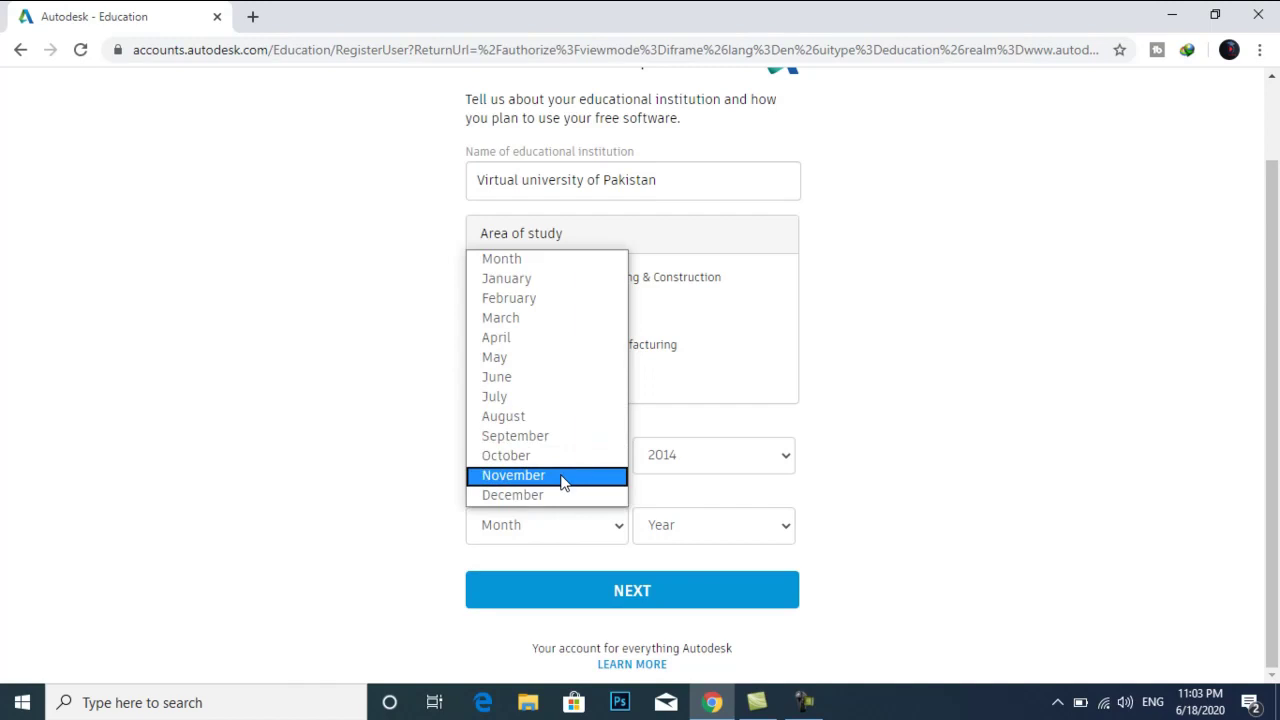
{"action": "left_click", "coordinate": [545, 380]}
{"action": "left_click", "coordinate": [684, 527]}
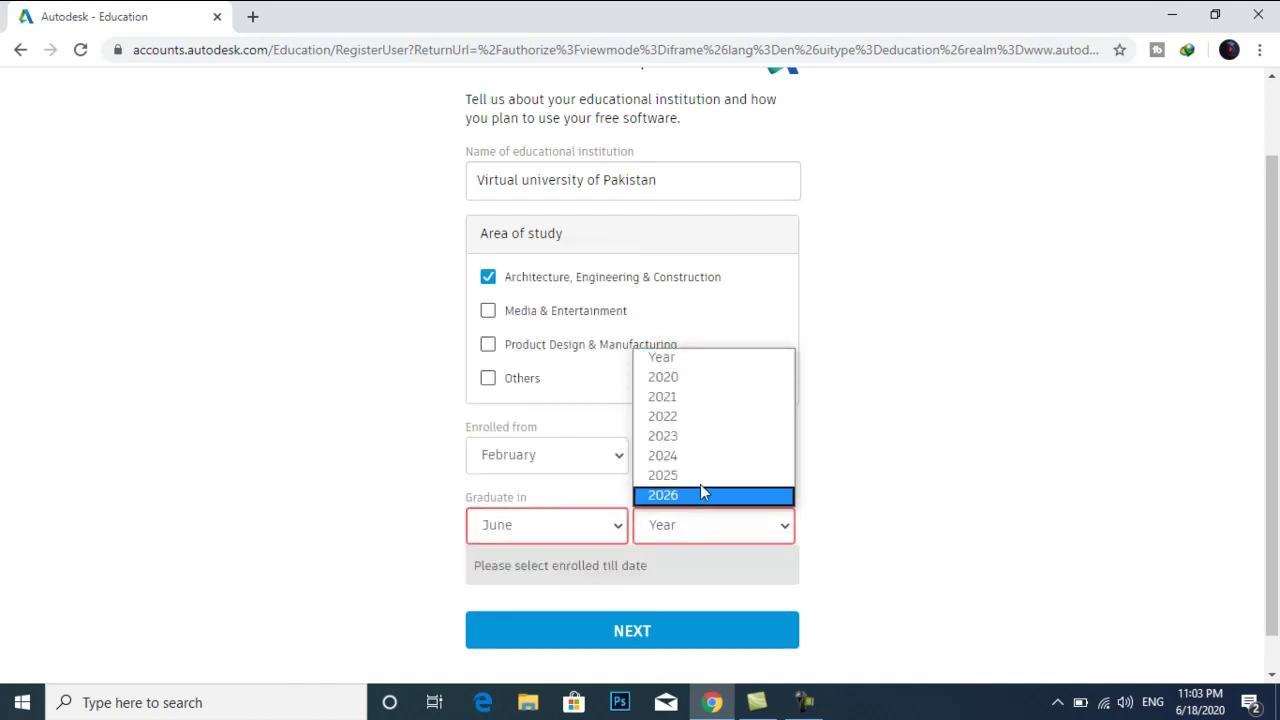
{"action": "left_click", "coordinate": [706, 386]}
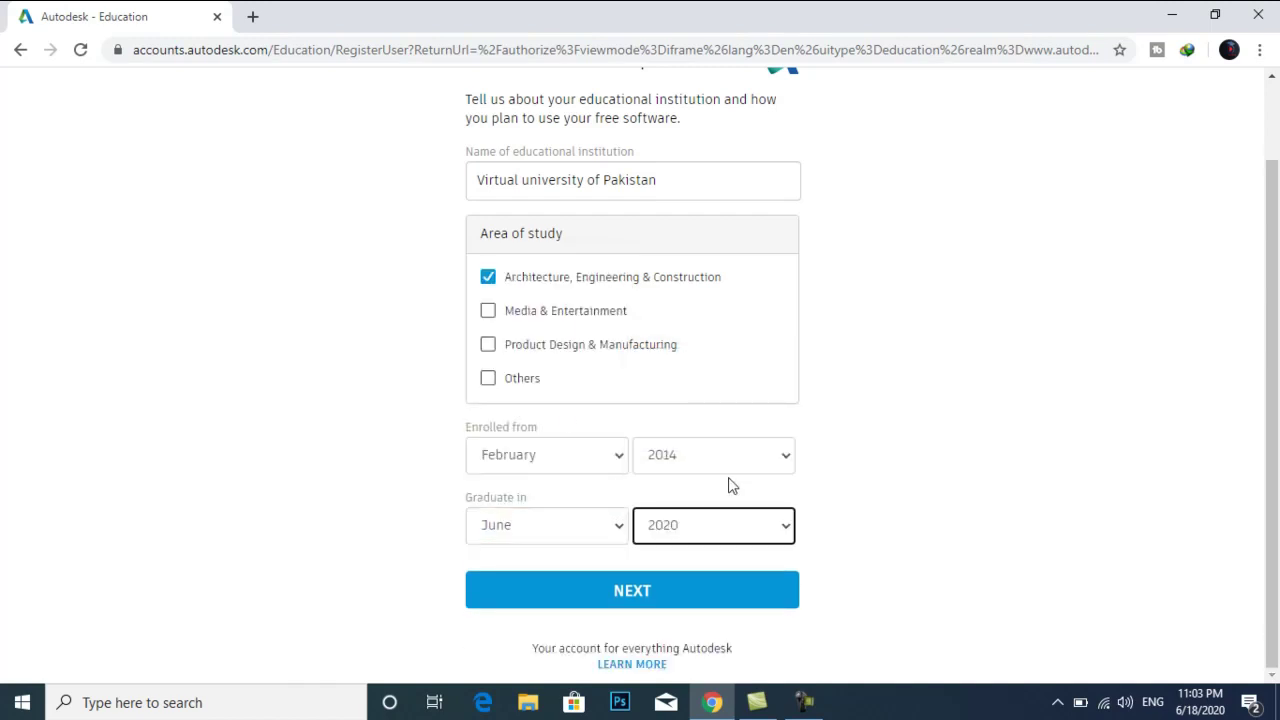
{"action": "left_click", "coordinate": [620, 594]}
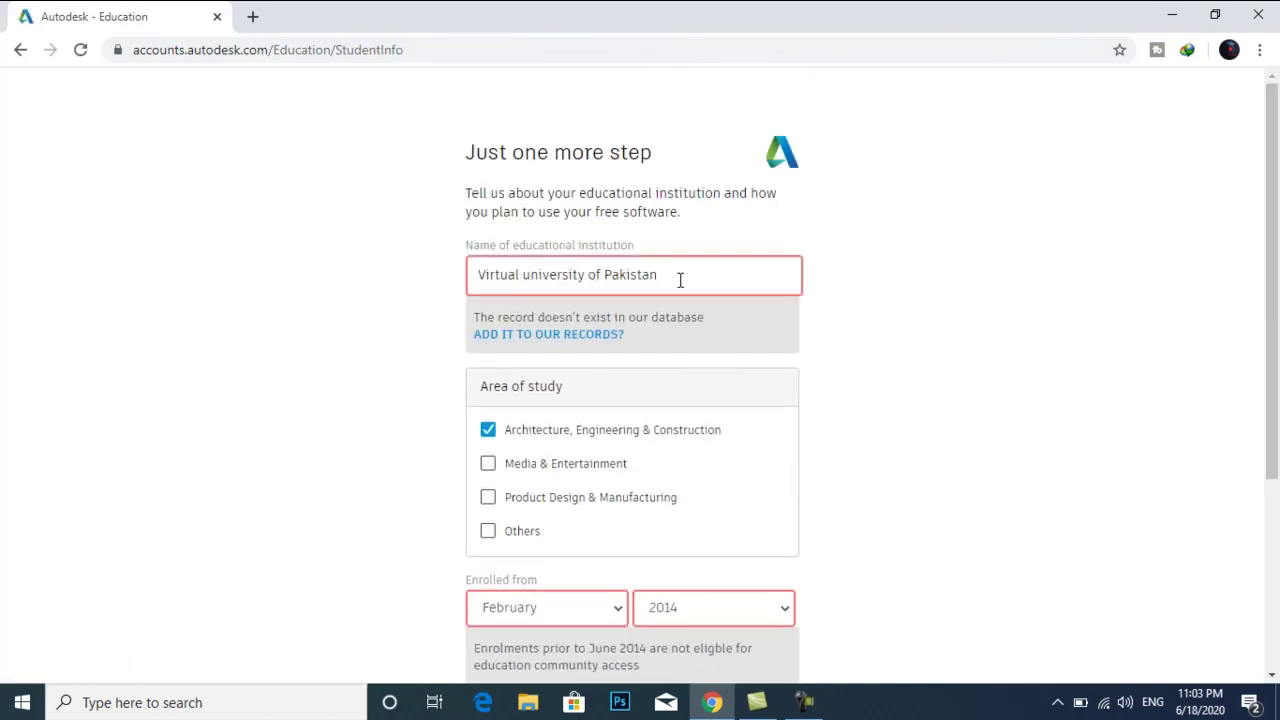
{"action": "left_click_drag", "start_coordinate": [680, 280], "coordinate": [398, 280]}
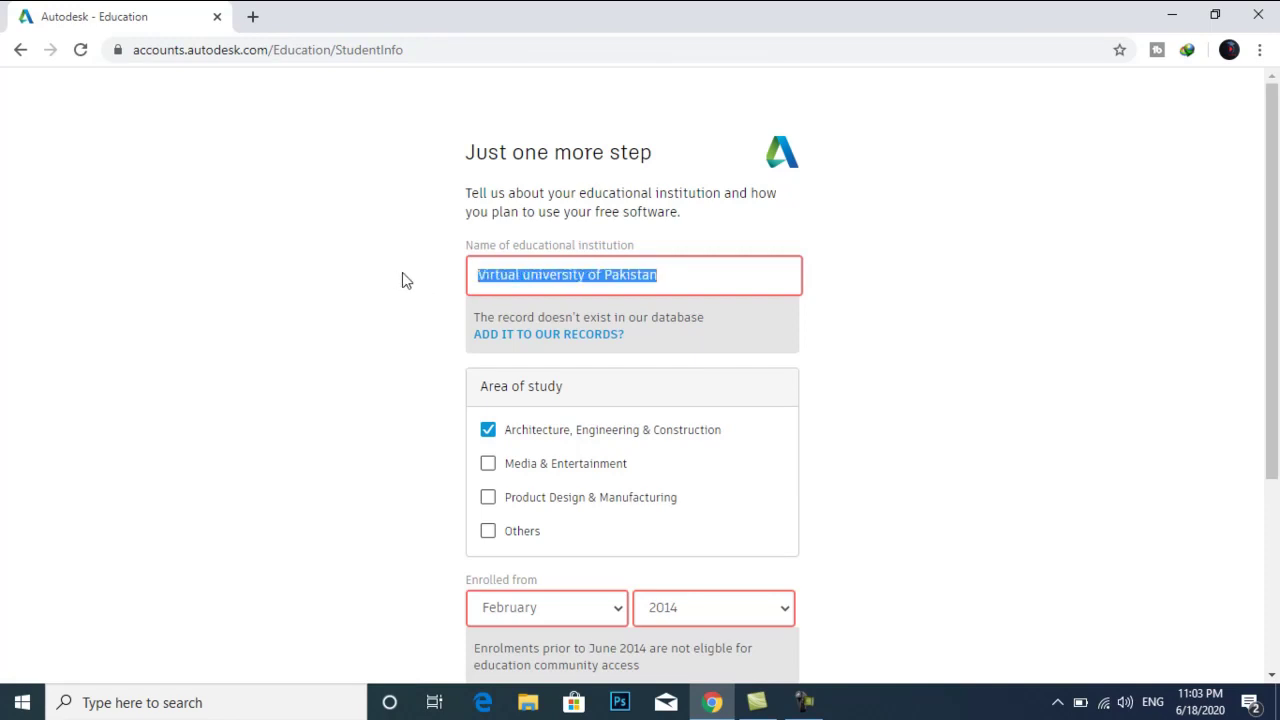
{"action": "type", "text": "Qua"}
{"action": "key", "text": "BackSpace"}
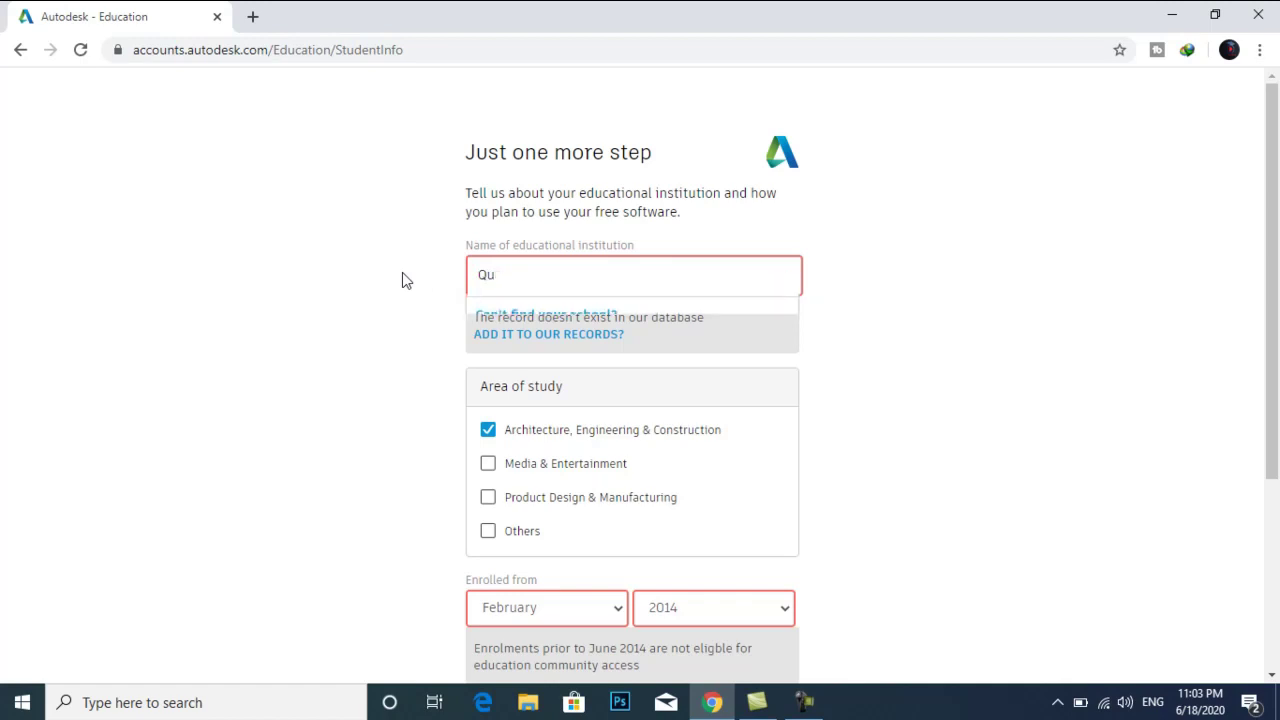
{"action": "type", "text": "id"}
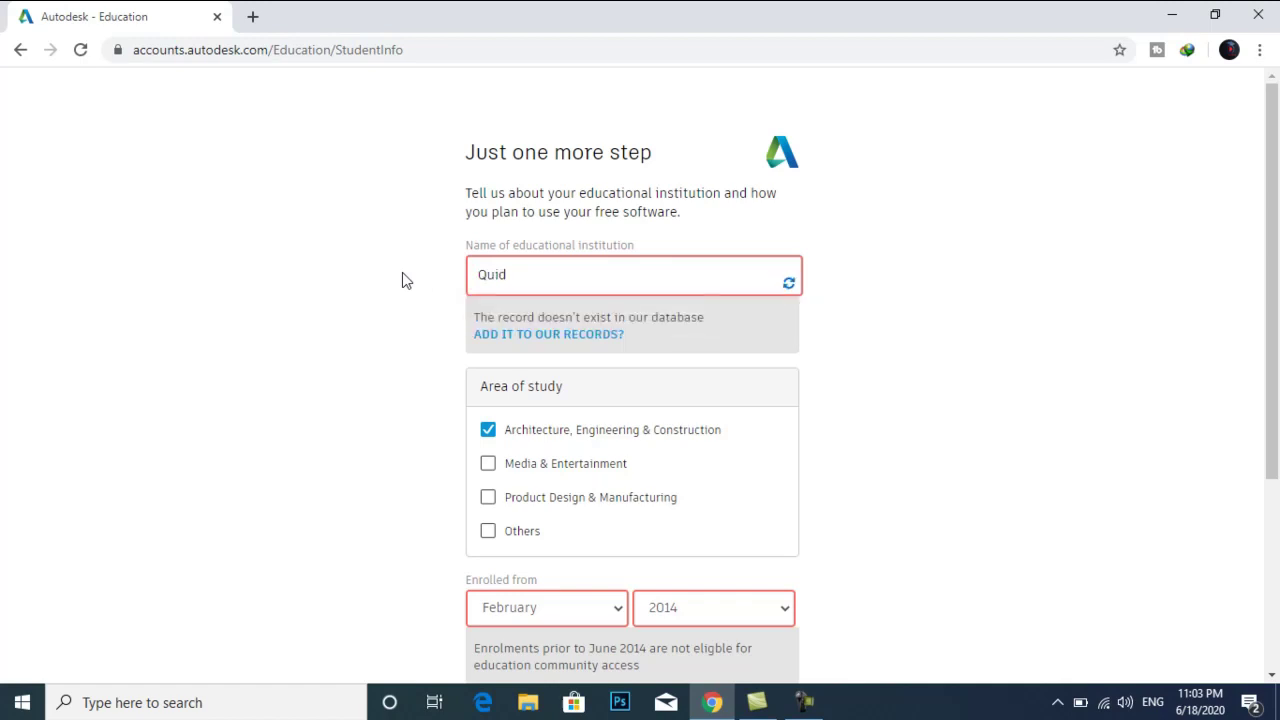
{"action": "key", "text": "BackSpace"}
{"action": "key", "text": "BackSpace"}
{"action": "key", "text": "BackSpace"}
{"action": "key", "text": "BackSpace"}
Step: Enter "UET Lahore" as the educational institution and open the form for adding an unlisted school
{"action": "type", "text": "UET Lahore"}
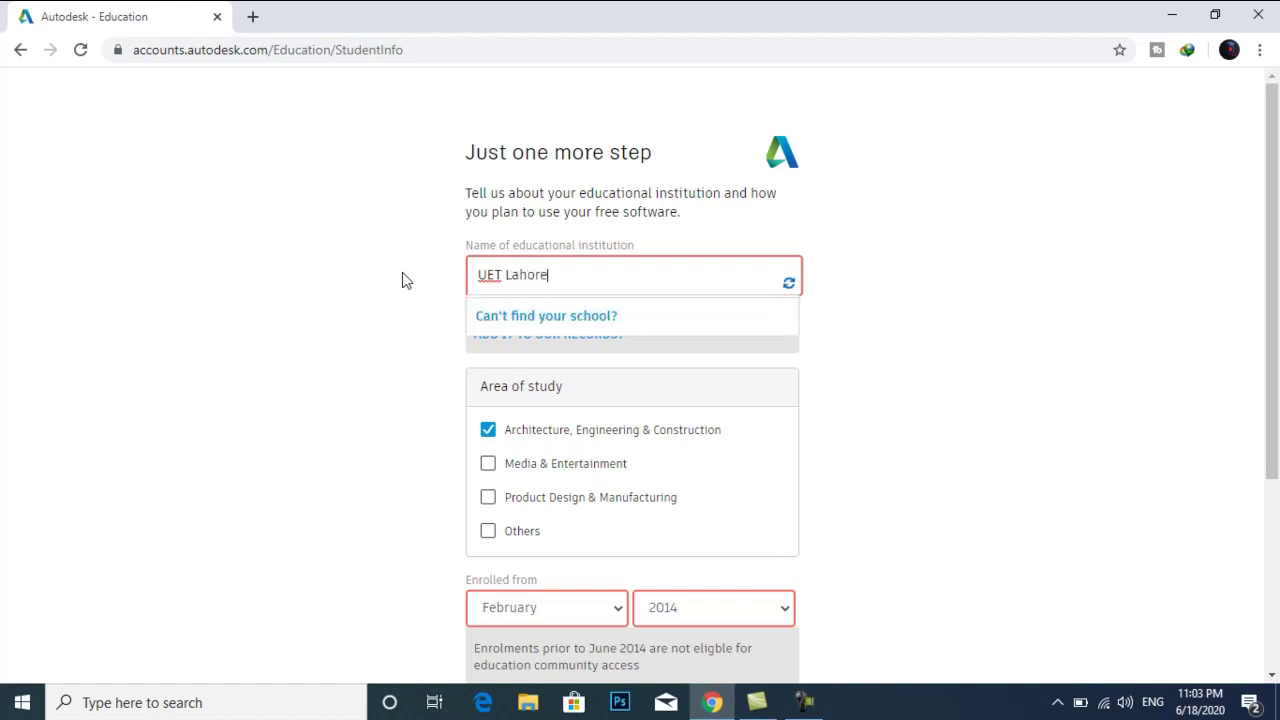
{"action": "left_click", "coordinate": [498, 316]}
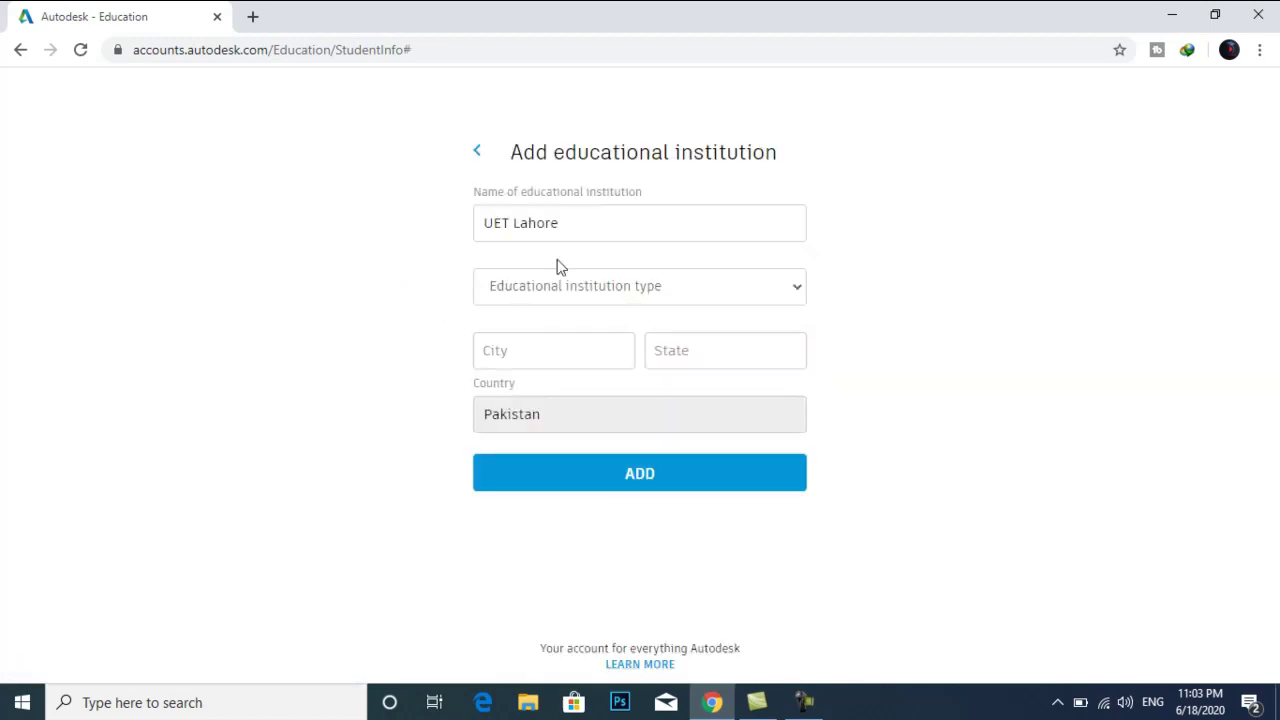
{"action": "left_click", "coordinate": [586, 288]}
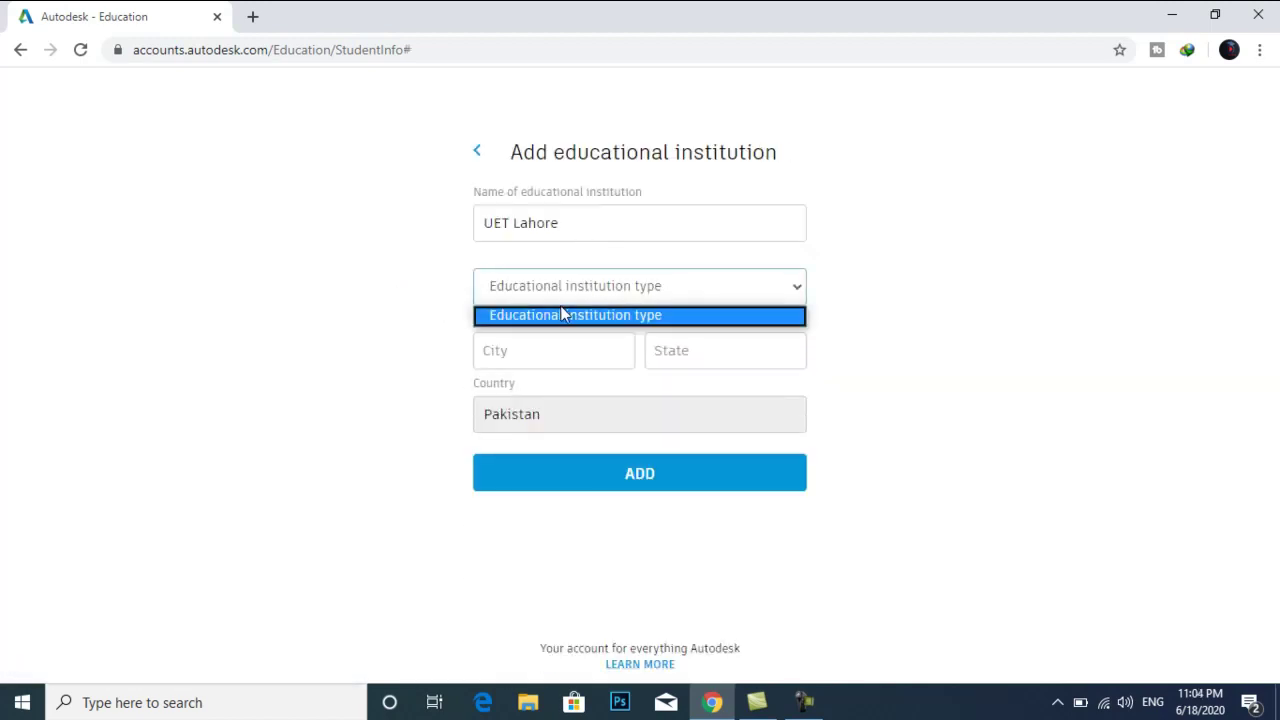
{"action": "left_click", "coordinate": [566, 314]}
Step: Fill in Lahore as the institution's city and Punjab as its state, and add the institution
{"action": "left_click", "coordinate": [539, 352]}
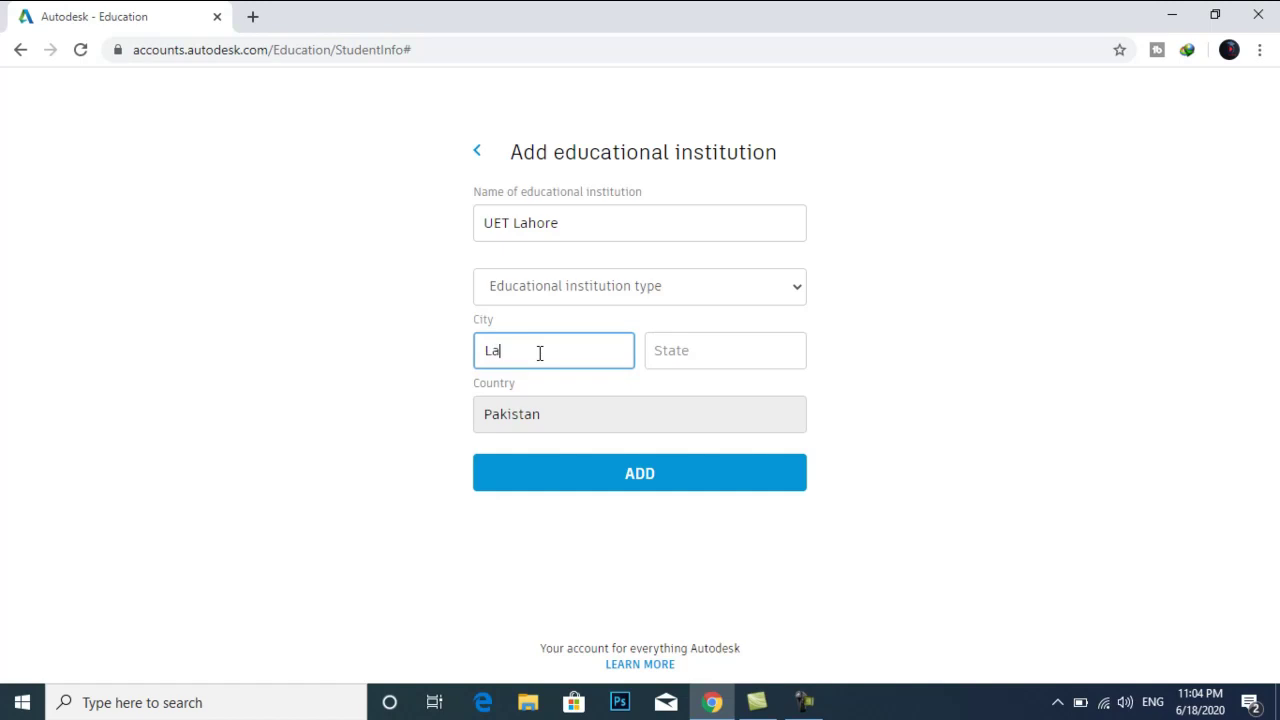
{"action": "left_click", "coordinate": [652, 478]}
{"action": "left_click", "coordinate": [711, 358]}
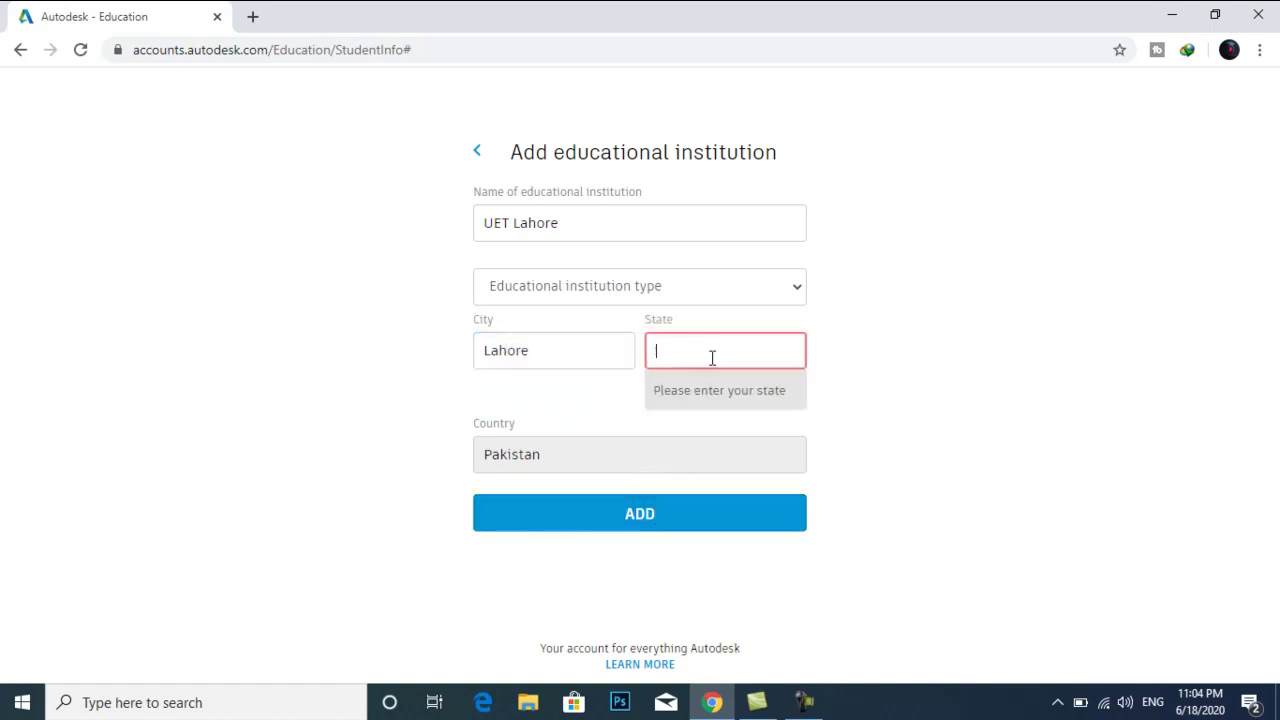
{"action": "type", "text": "Punjab"}
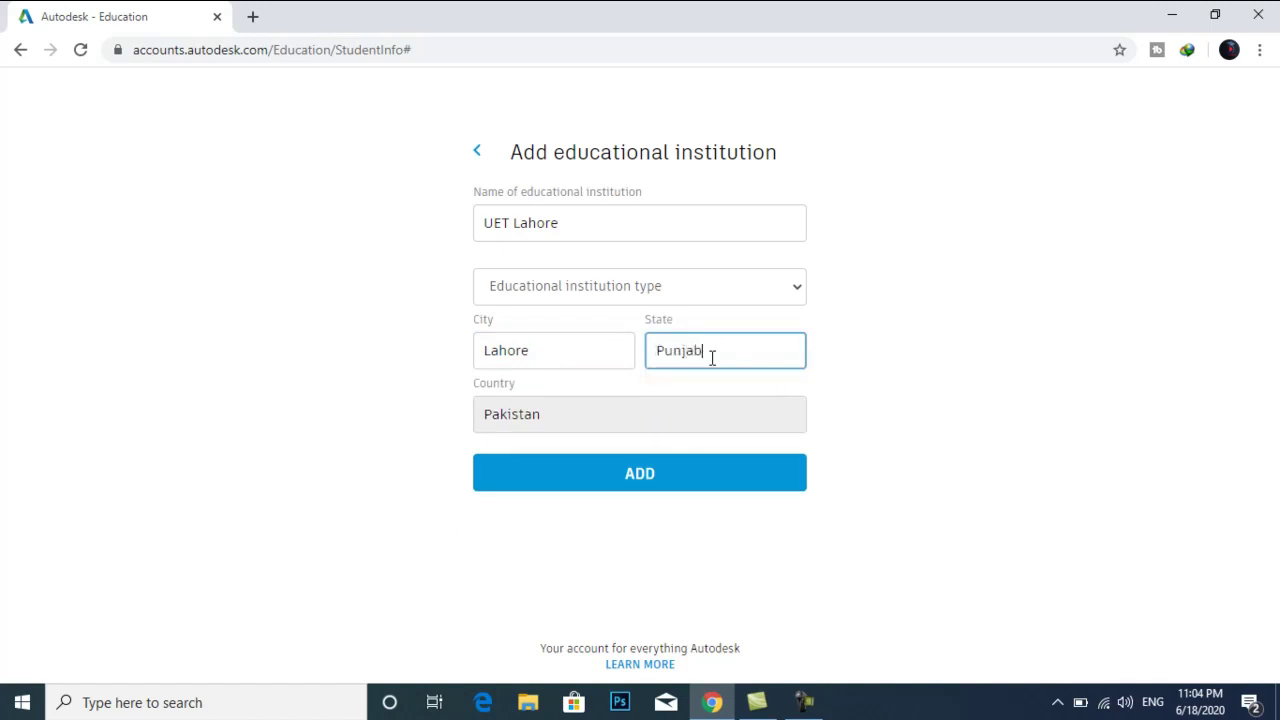
{"action": "left_click", "coordinate": [589, 478]}
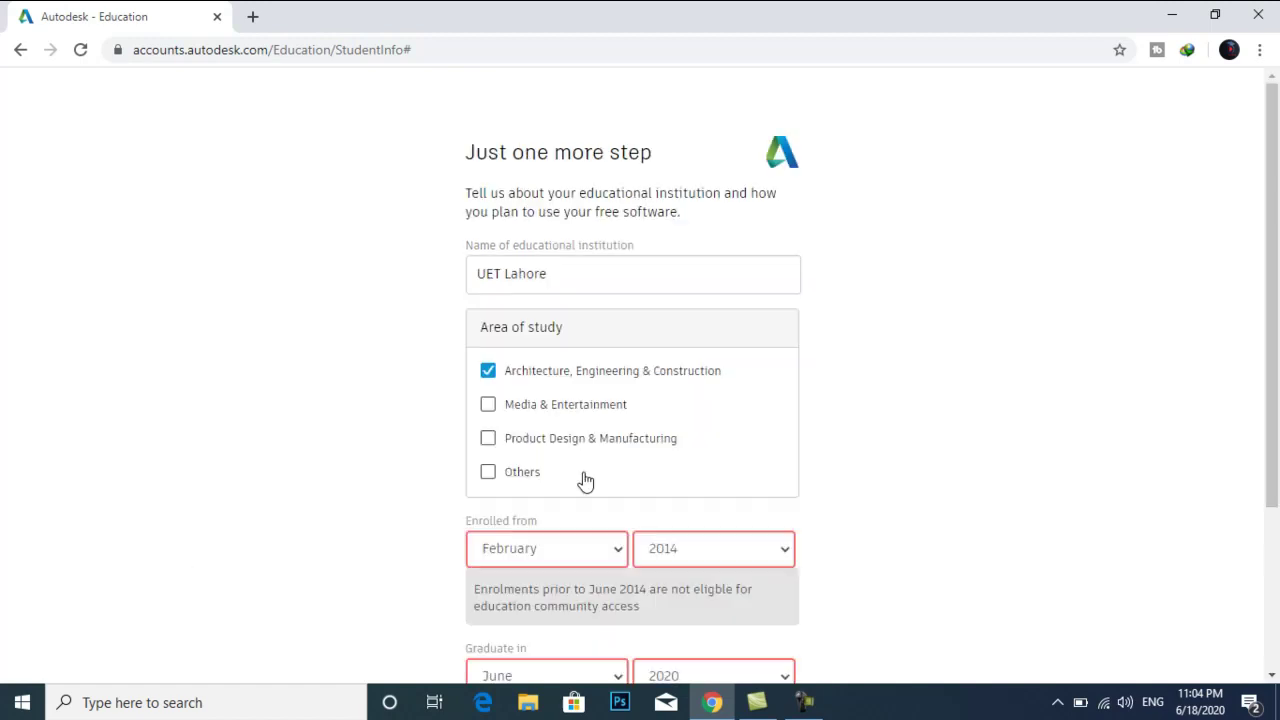
Step: Set the enrolment date to June 2014 and the graduation date to May 2021, and submit the institution details
{"action": "scroll", "coordinate": [591, 430], "scroll_direction": "down", "scroll_amount": 2}
{"action": "scroll", "coordinate": [572, 380], "scroll_direction": "up", "scroll_amount": 2}
{"action": "scroll", "coordinate": [569, 326], "scroll_direction": "down", "scroll_amount": 2}
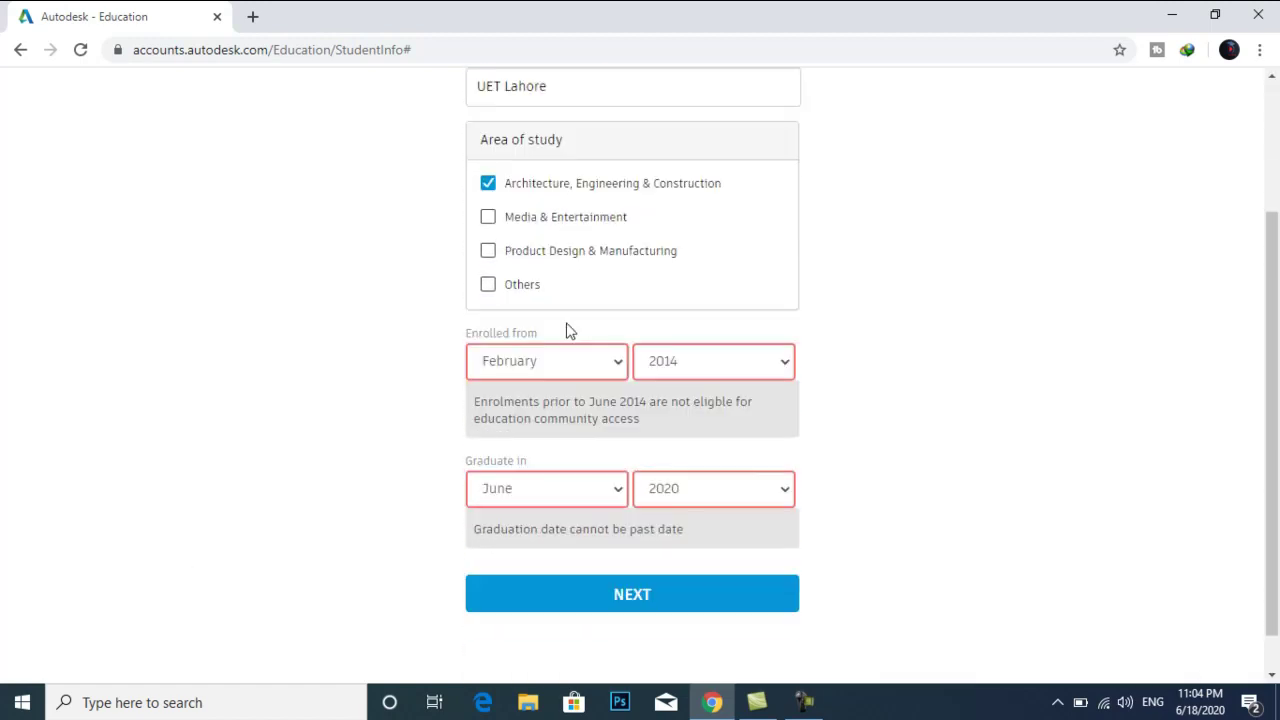
{"action": "left_click", "coordinate": [648, 595]}
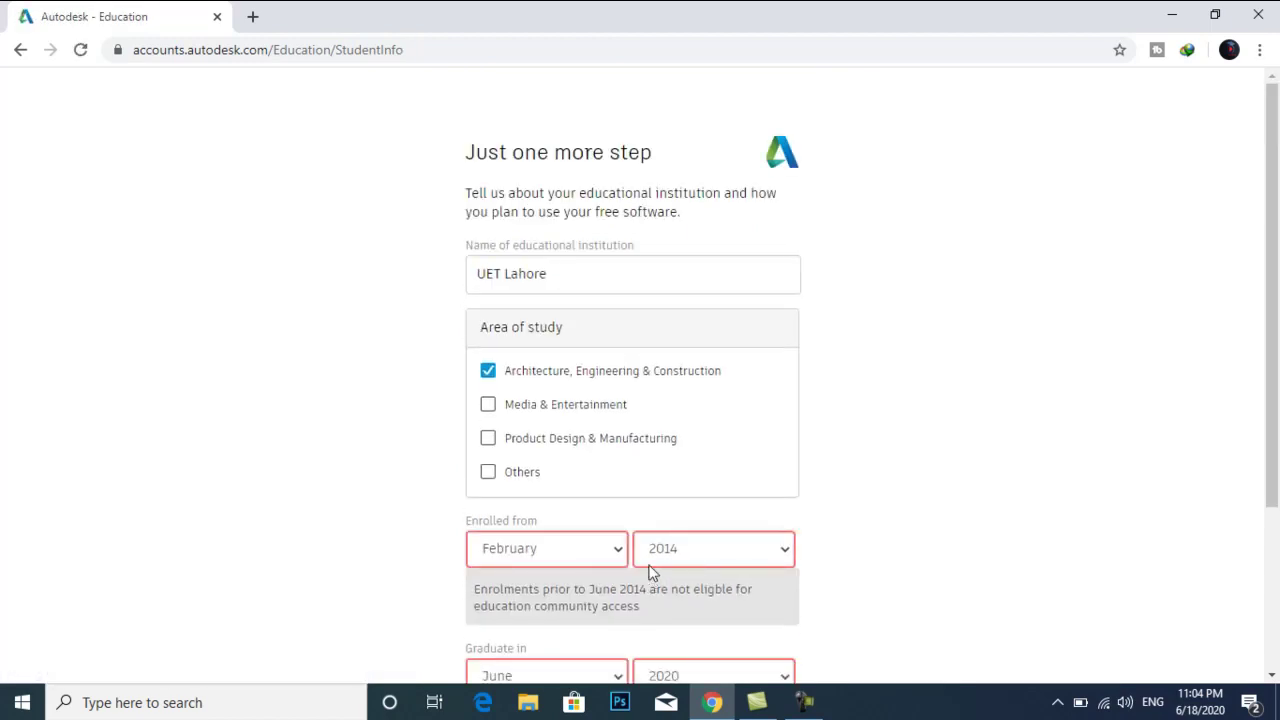
{"action": "scroll", "coordinate": [600, 490], "scroll_direction": "down", "scroll_amount": 2}
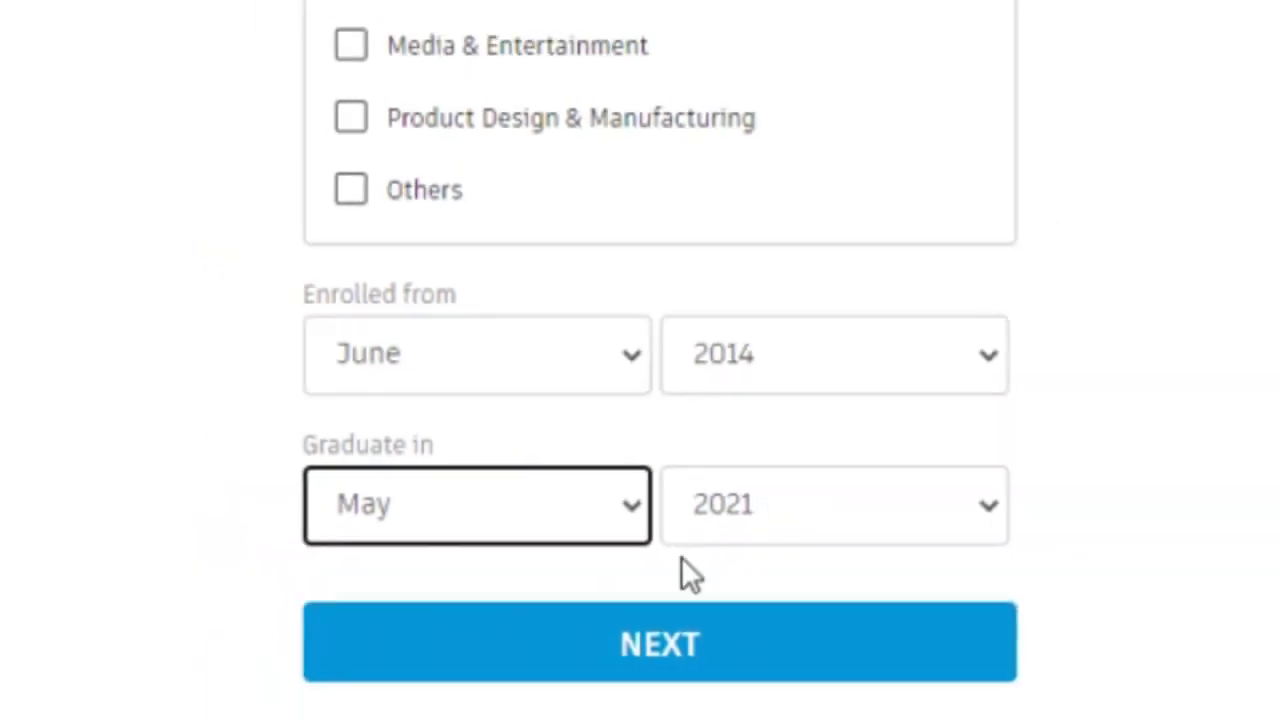
{"action": "left_click", "coordinate": [646, 552]}
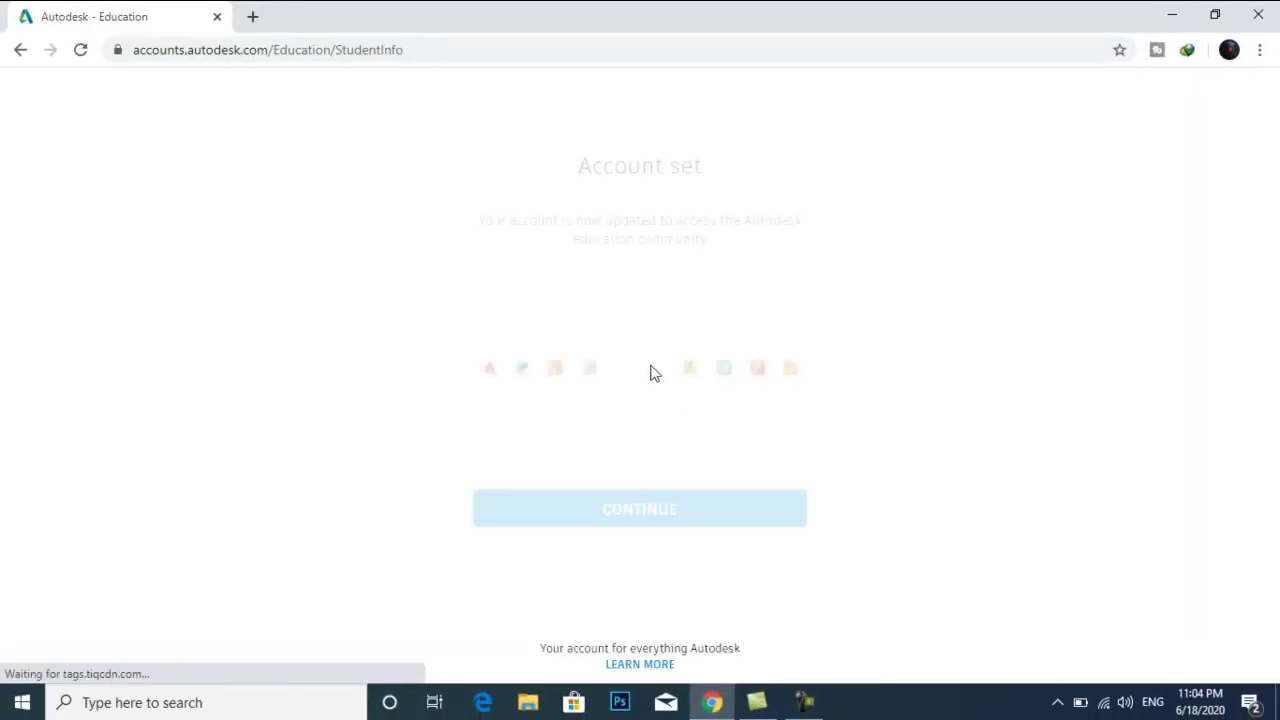
Step: Continue from the account confirmation to the Revit education page and review its version, platform, language and licence details
{"action": "left_click", "coordinate": [630, 514]}
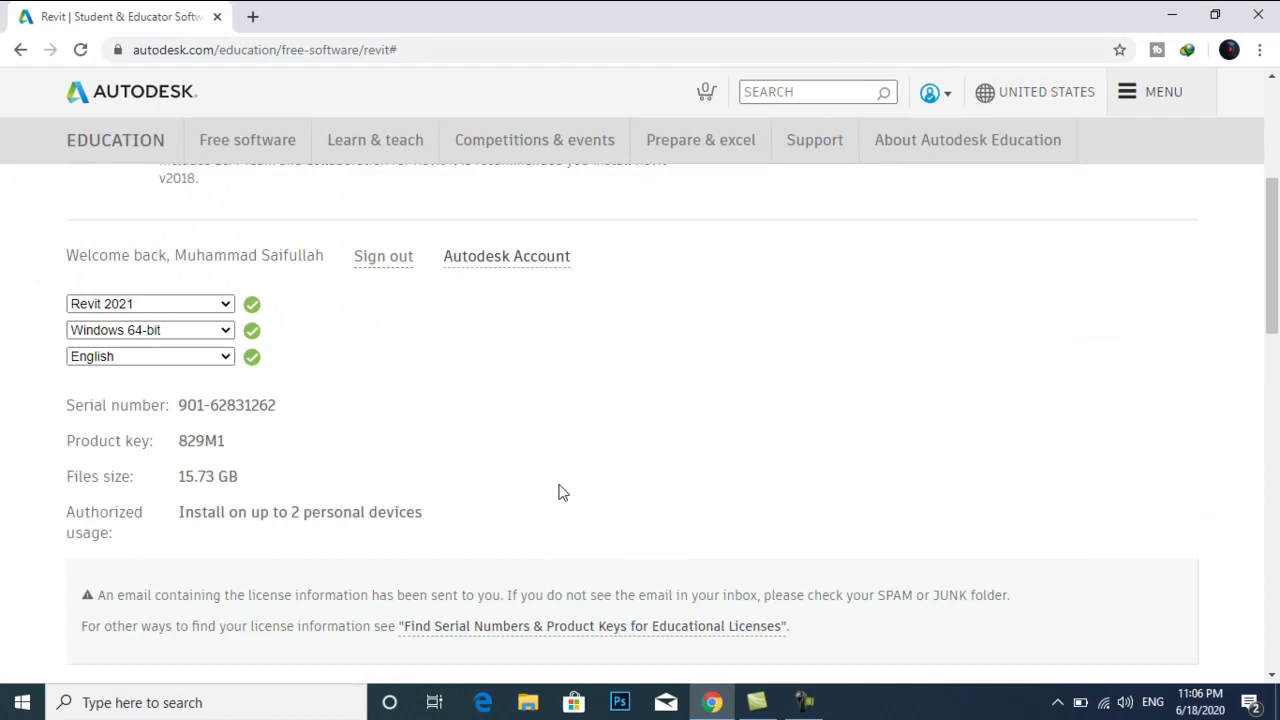
{"action": "scroll", "coordinate": [560, 492], "scroll_direction": "up", "scroll_amount": 2}
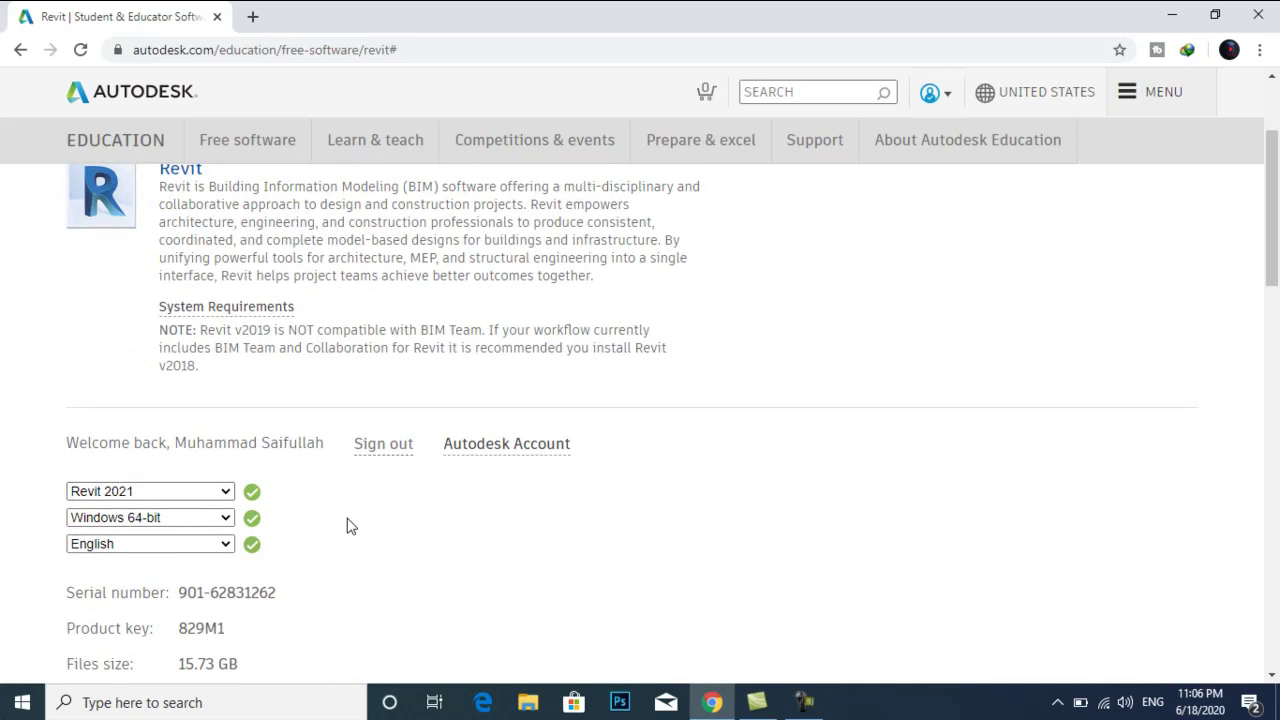
{"action": "scroll", "coordinate": [351, 526], "scroll_direction": "up", "scroll_amount": 2}
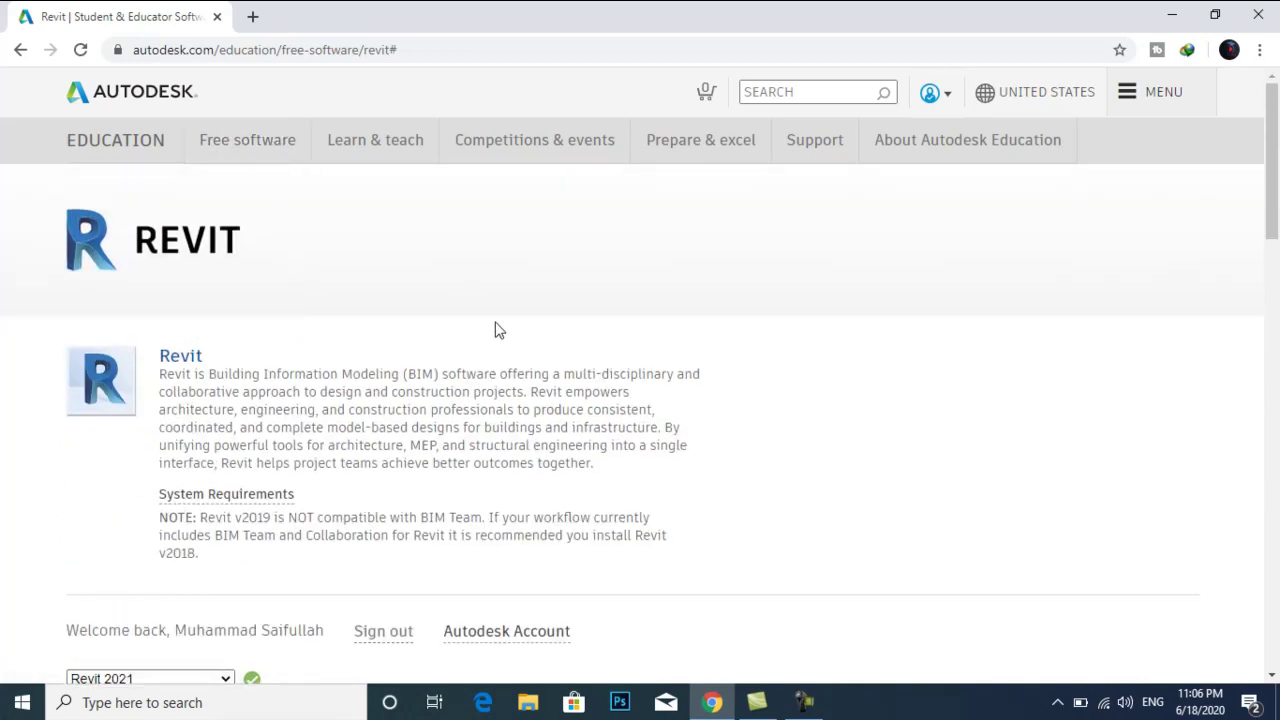
{"action": "scroll", "coordinate": [498, 330], "scroll_direction": "down", "scroll_amount": 4}
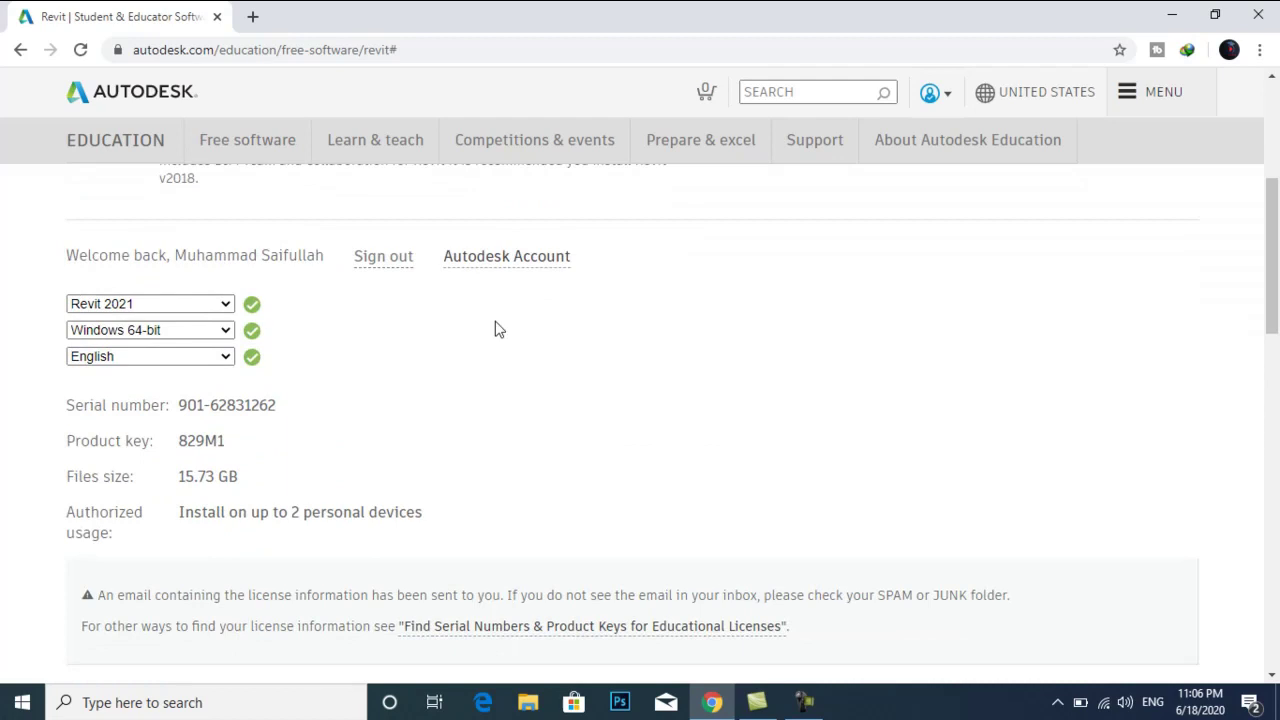